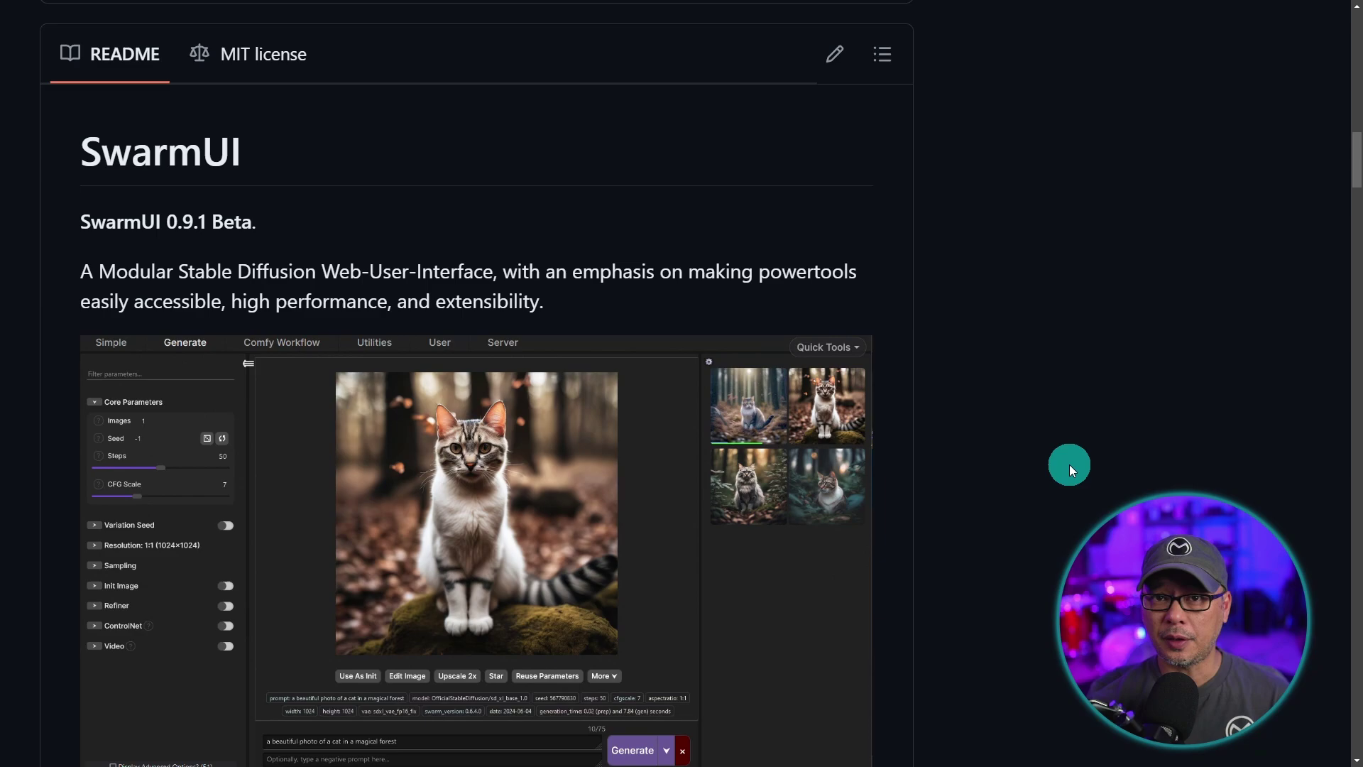
From the manual Windows install section, open the git and .NET 8 download pages and select the SwarmUI clone URL
scroll(1032, 435, down, 3)
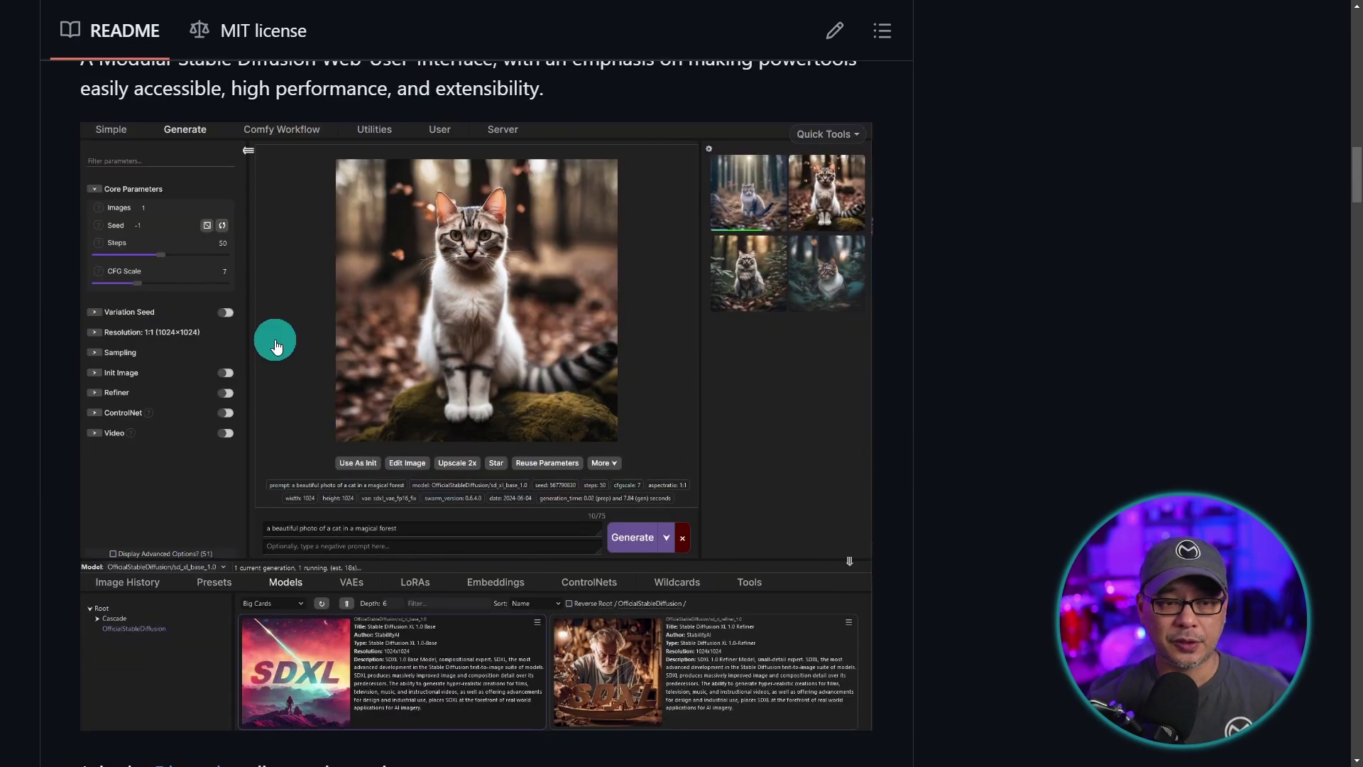
scroll(776, 486, down, 2)
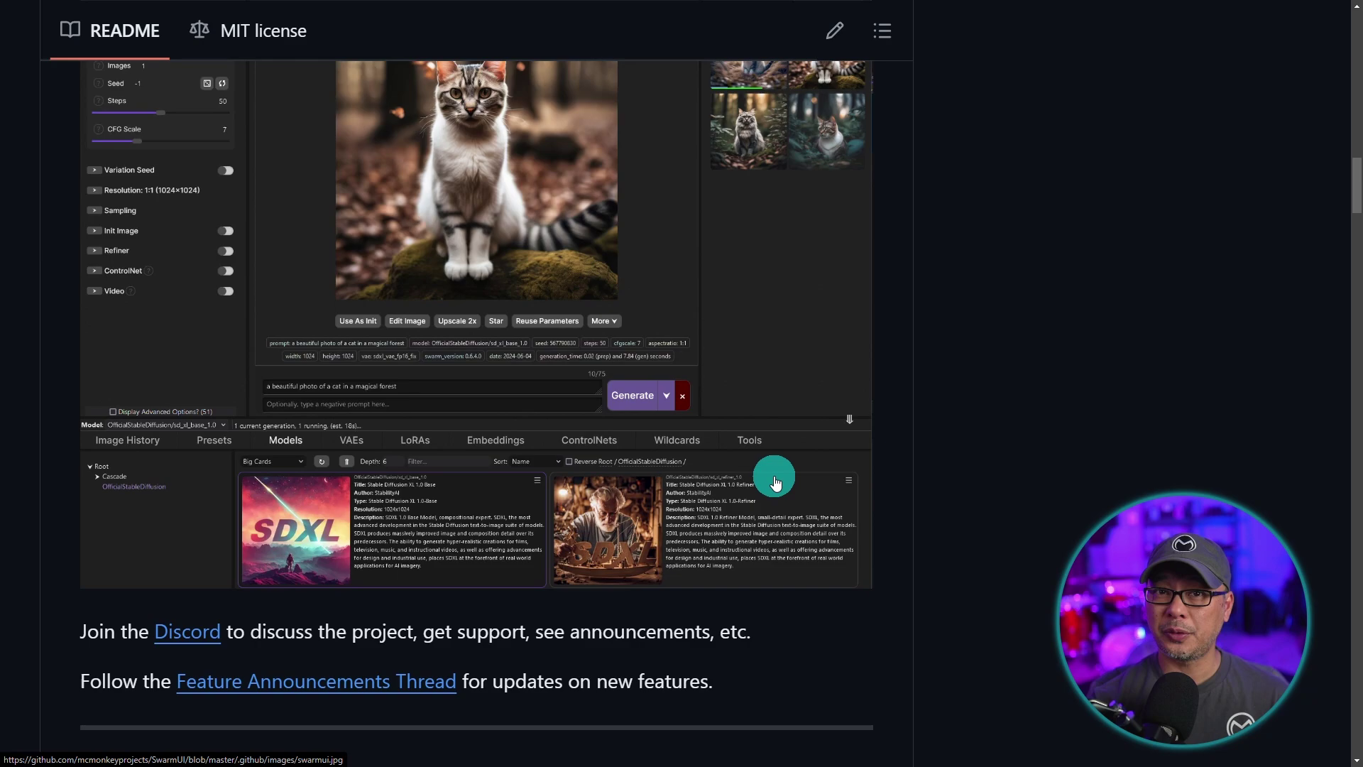
scroll(1010, 479, up, 2)
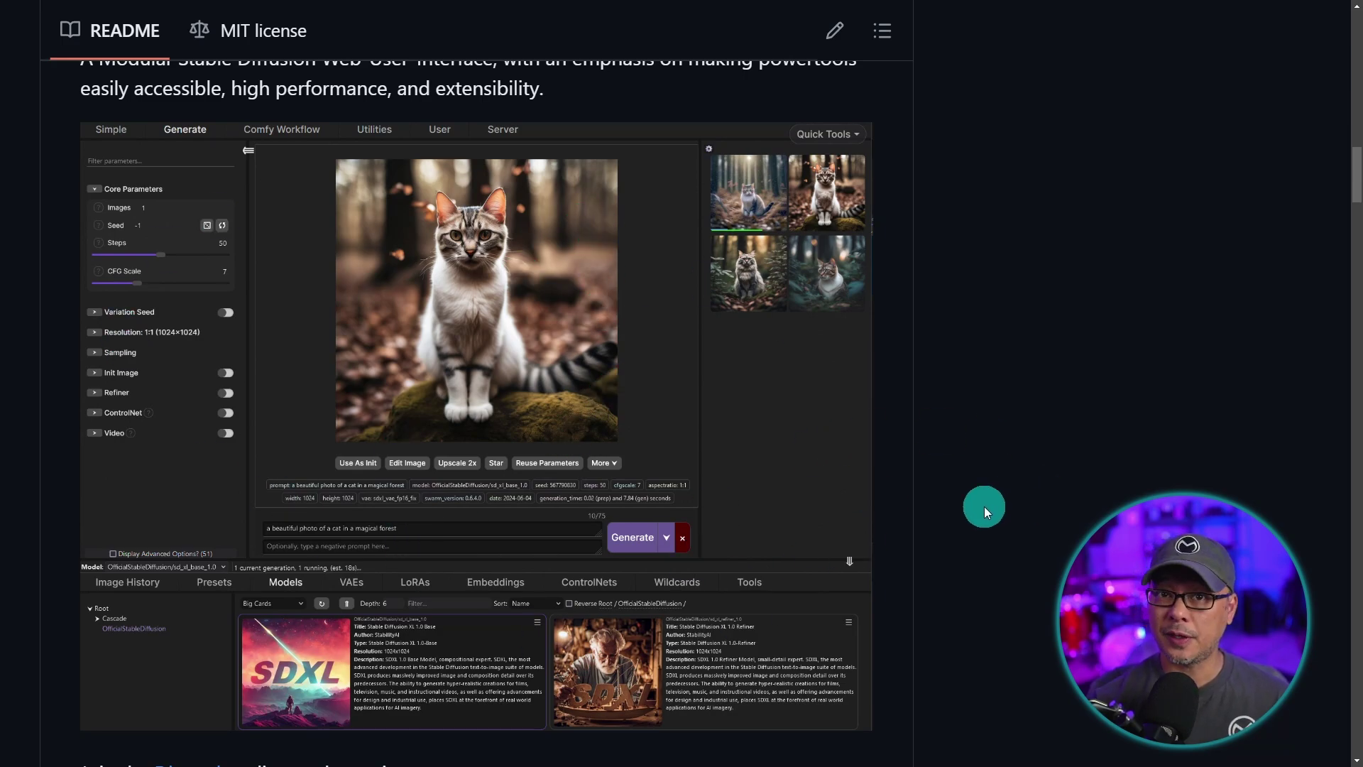
scroll(707, 392, down, 10)
scroll(655, 384, down, 8)
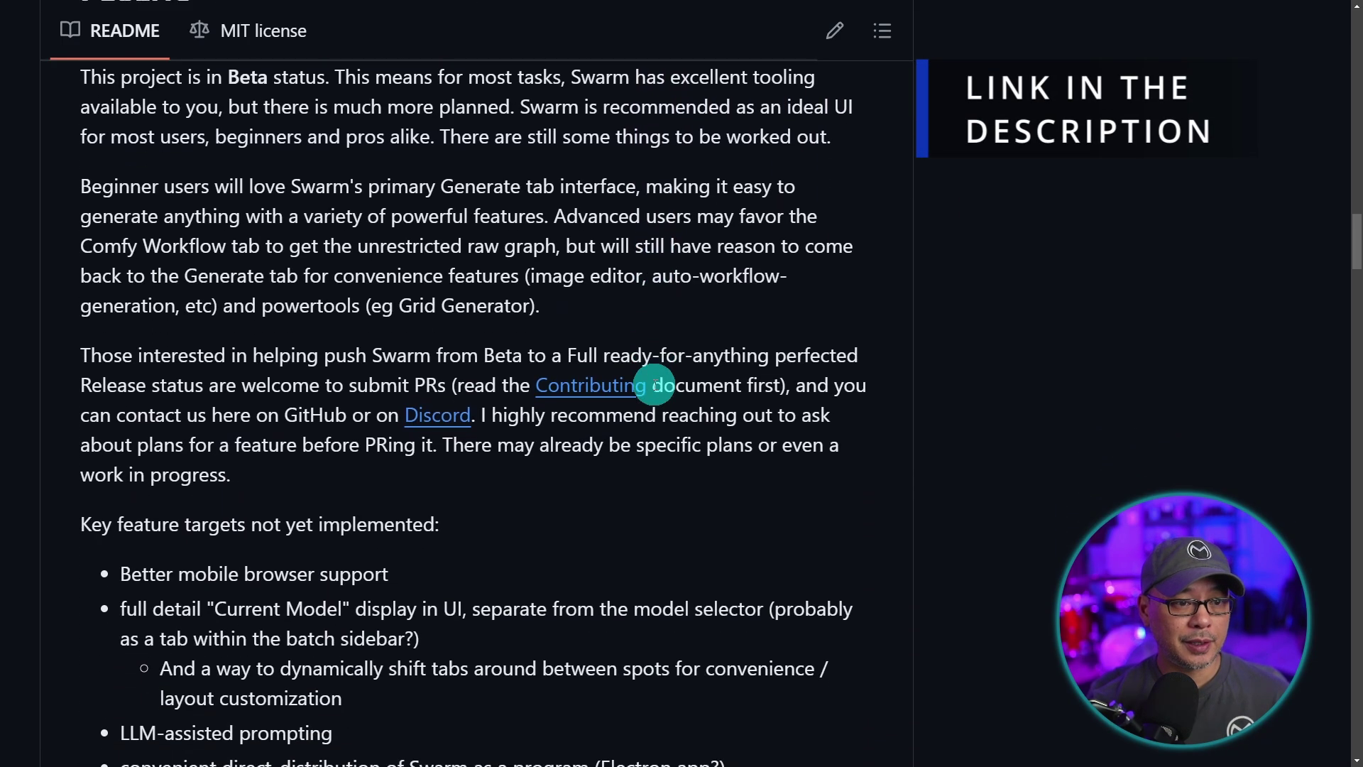
scroll(654, 387, down, 5)
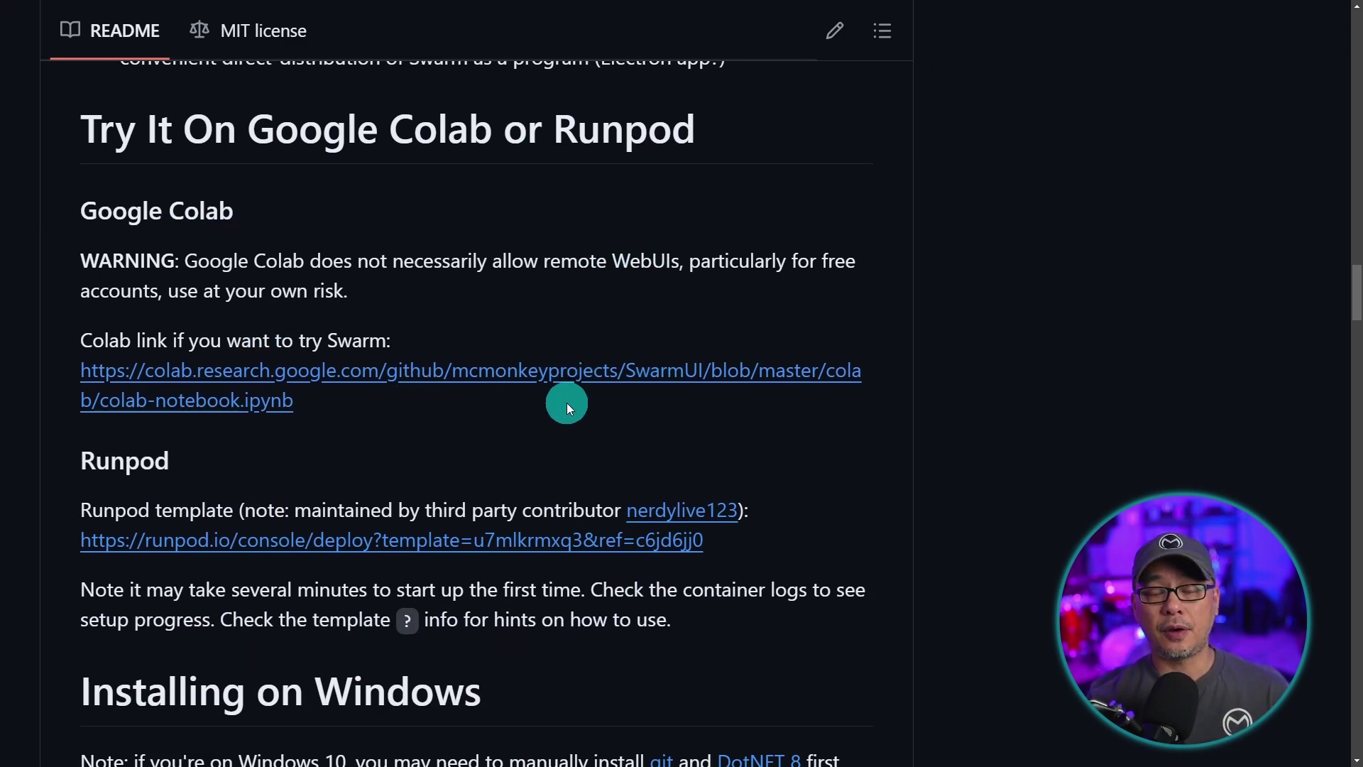
scroll(687, 414, down, 8)
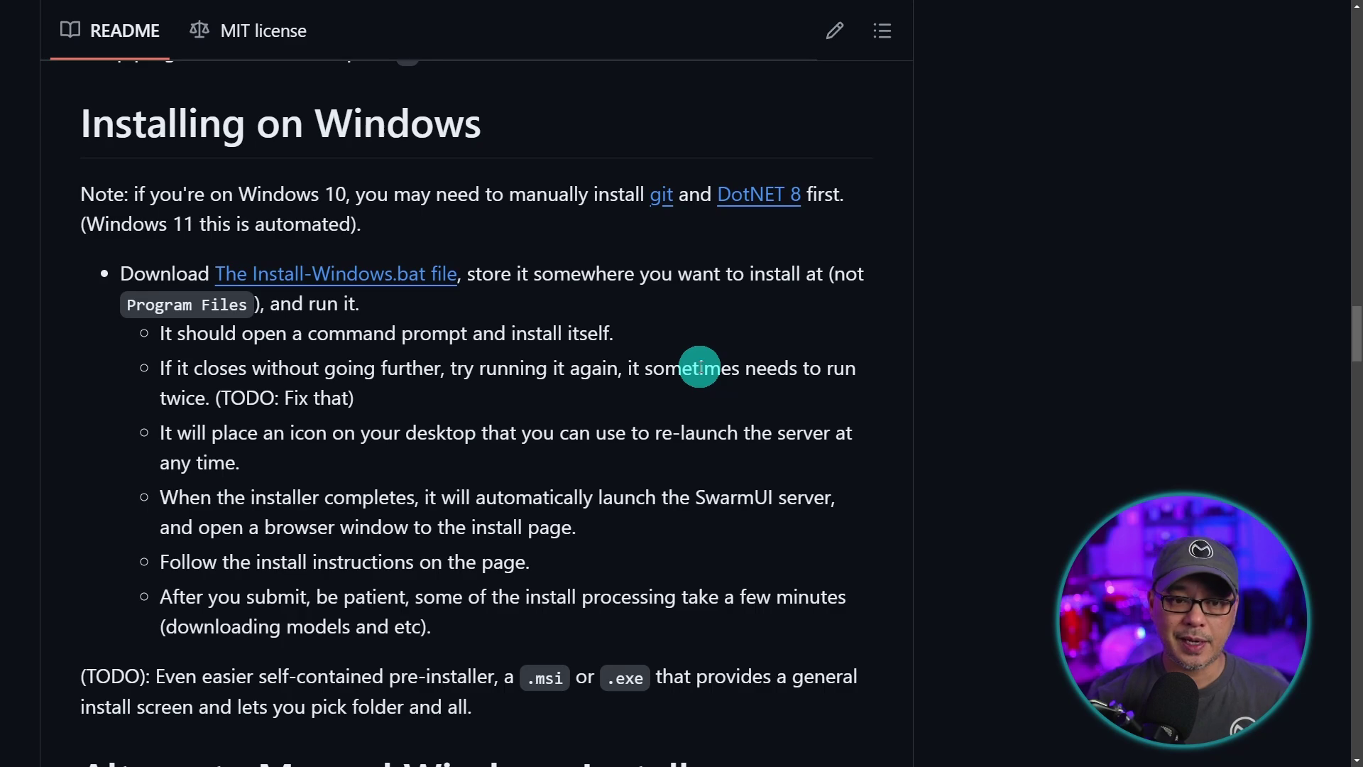
scroll(700, 367, down, 2)
scroll(700, 367, down, 6)
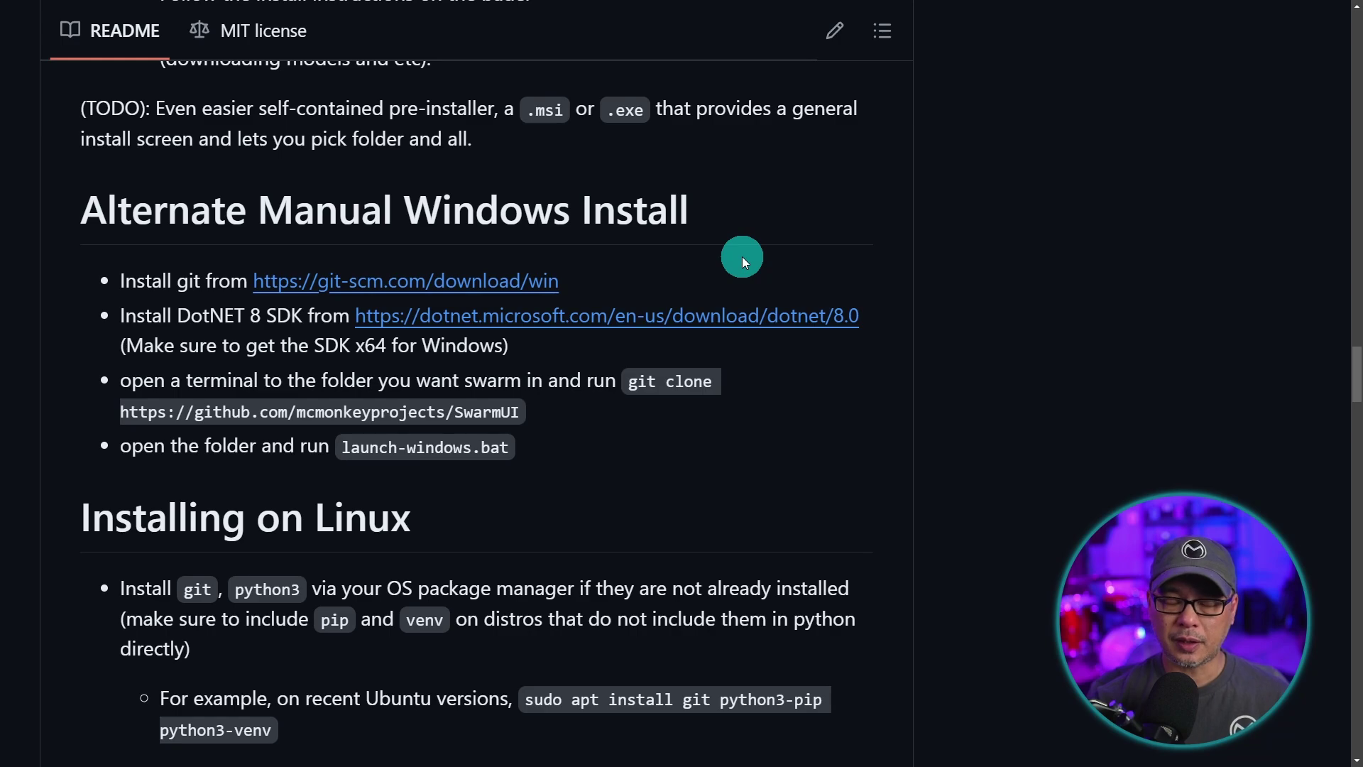
click(516, 291)
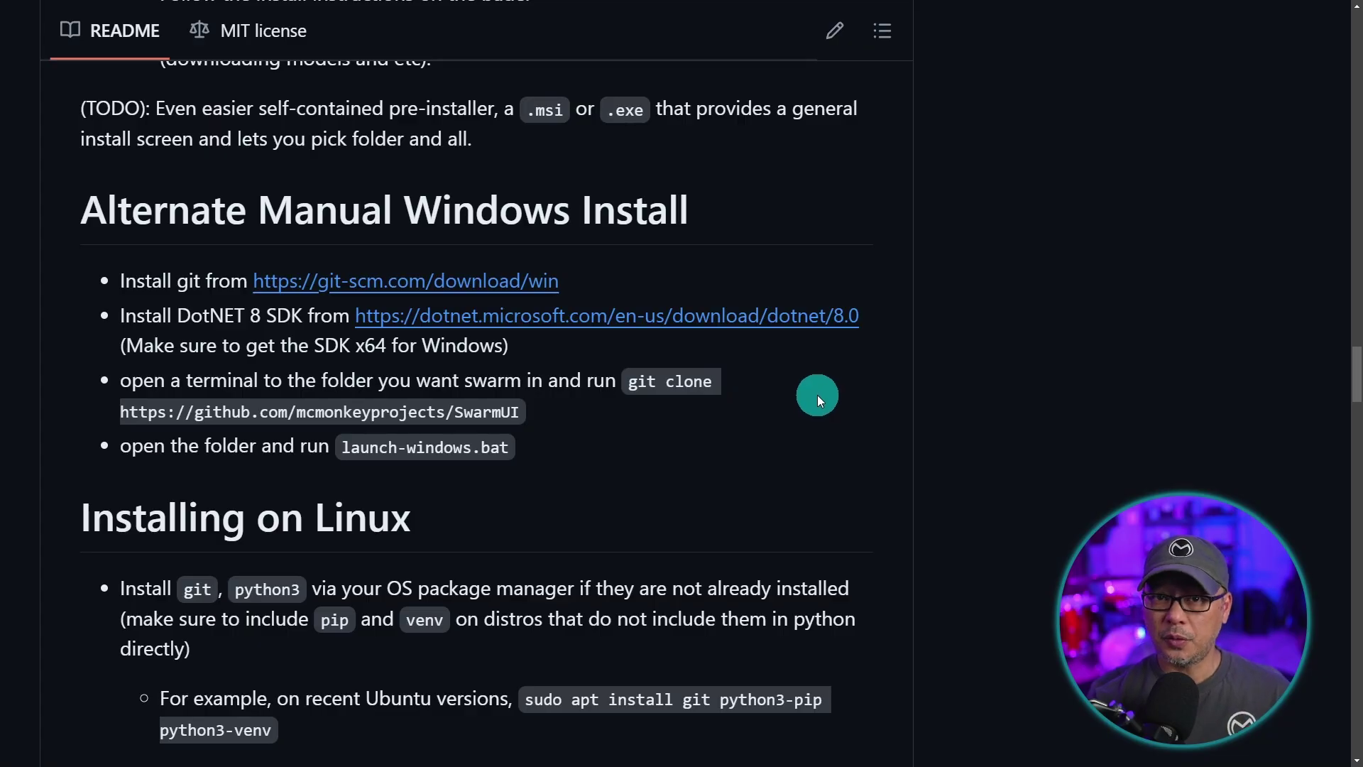
click(486, 315)
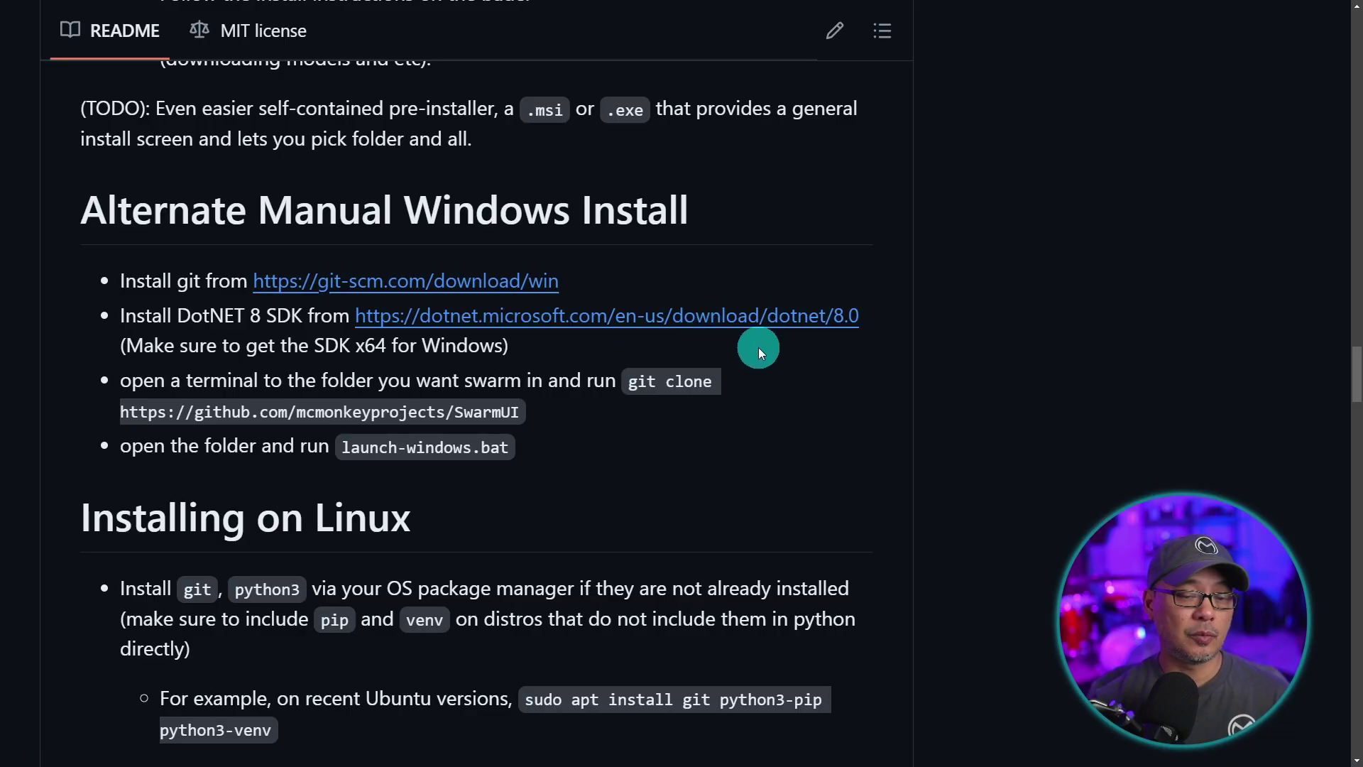
drag(525, 412, 120, 411)
key(ctrl+c)
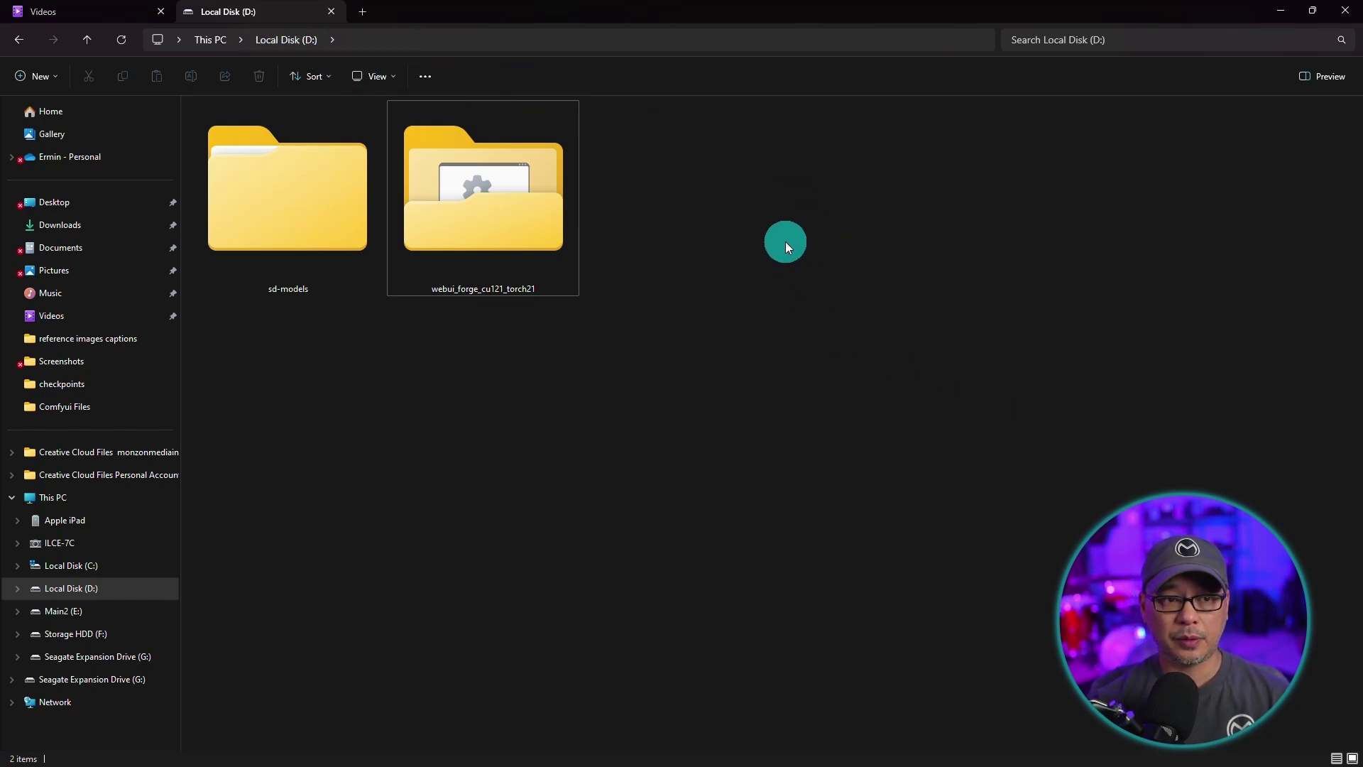
Open a Command Prompt at D:\ and enter 'git clone' with the pasted SwarmUI repository URL
click(420, 38)
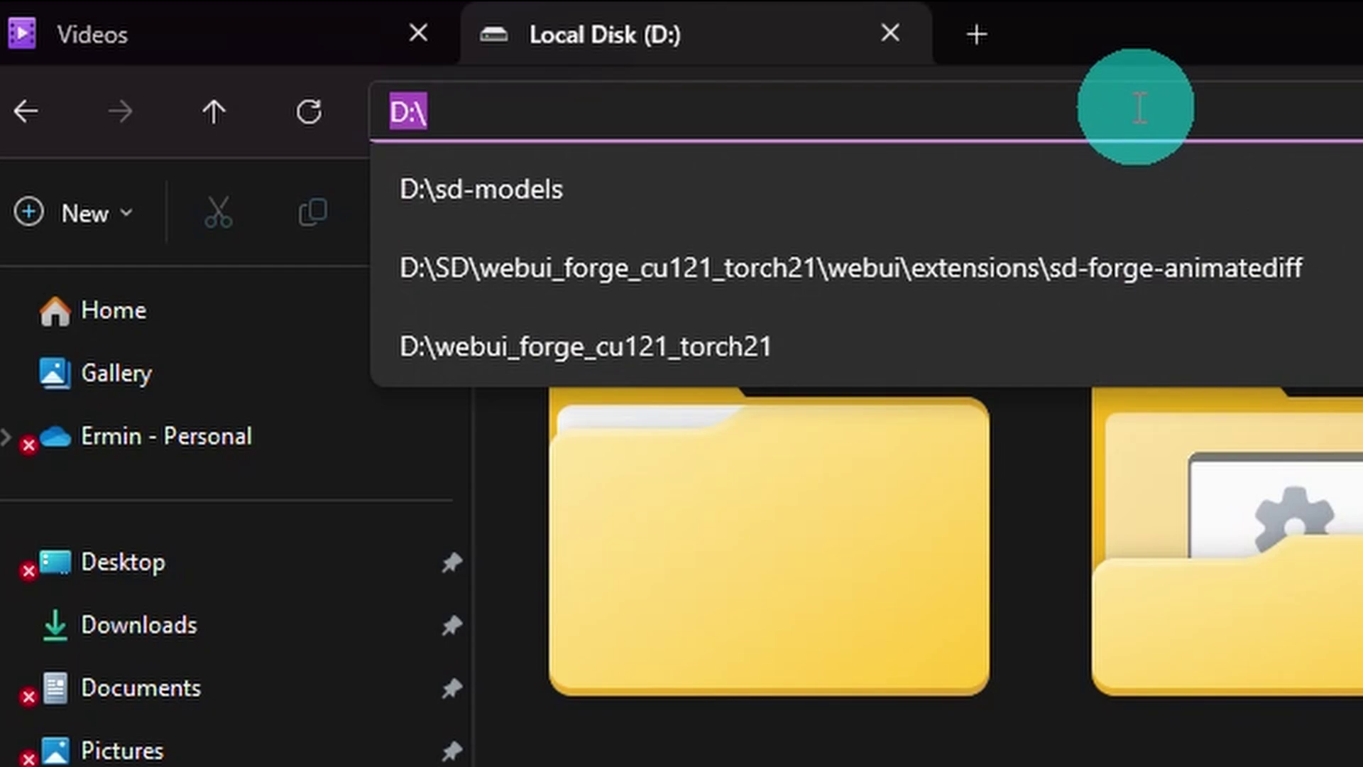
text(cmd)
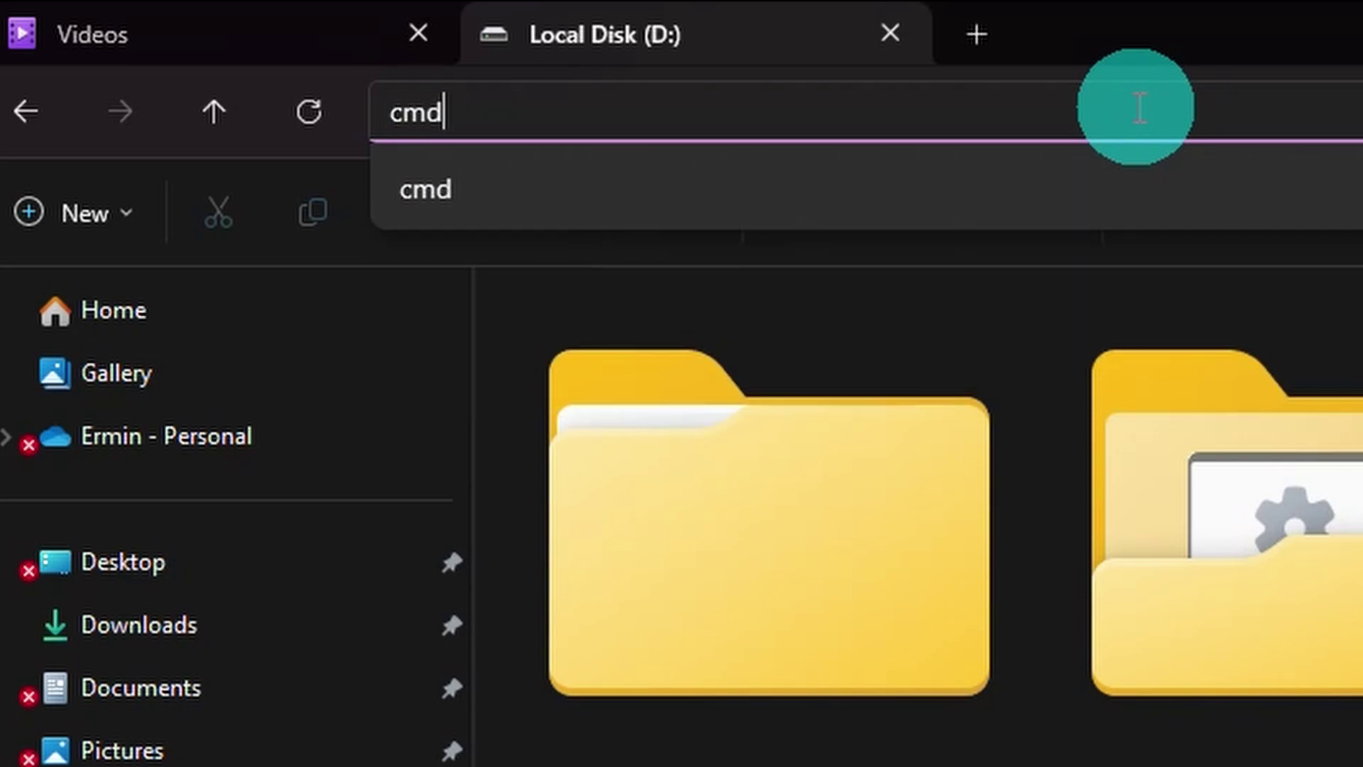
key(Return)
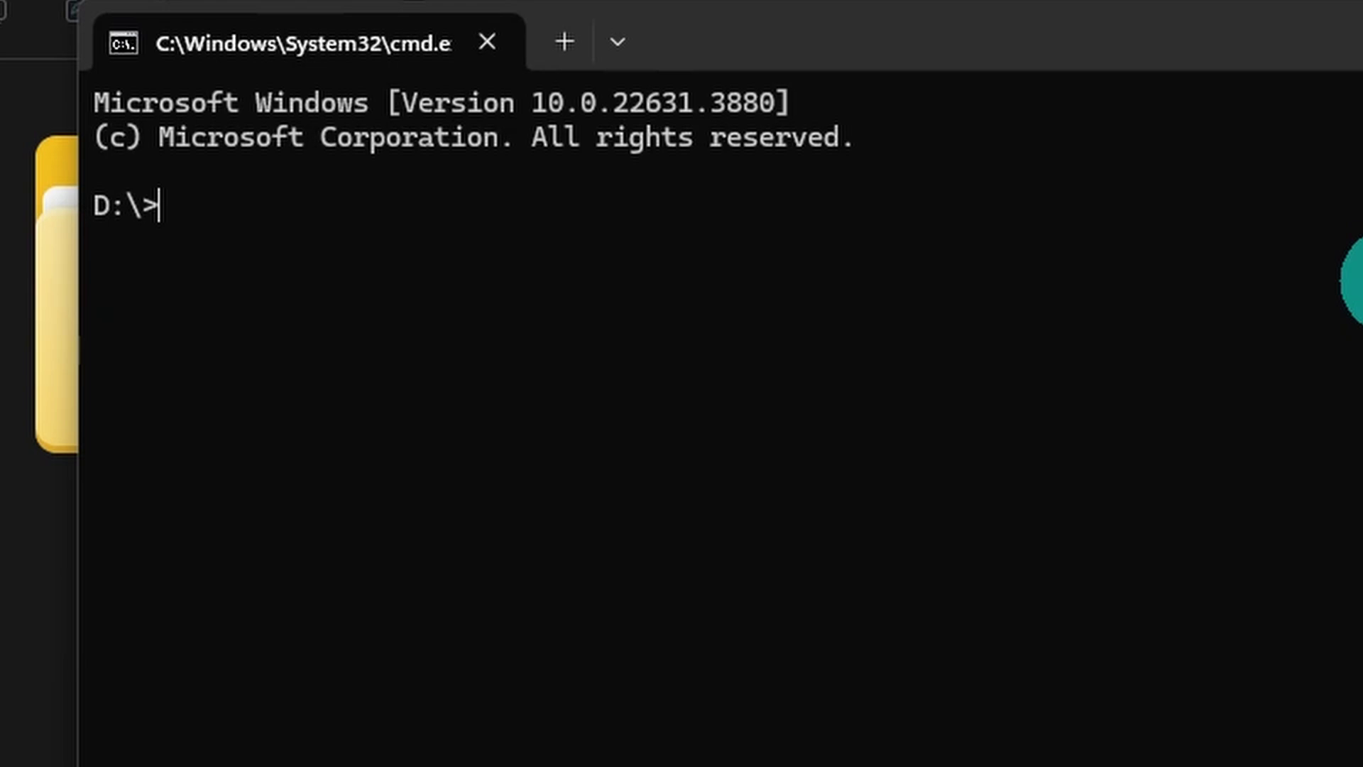
text(git clone)
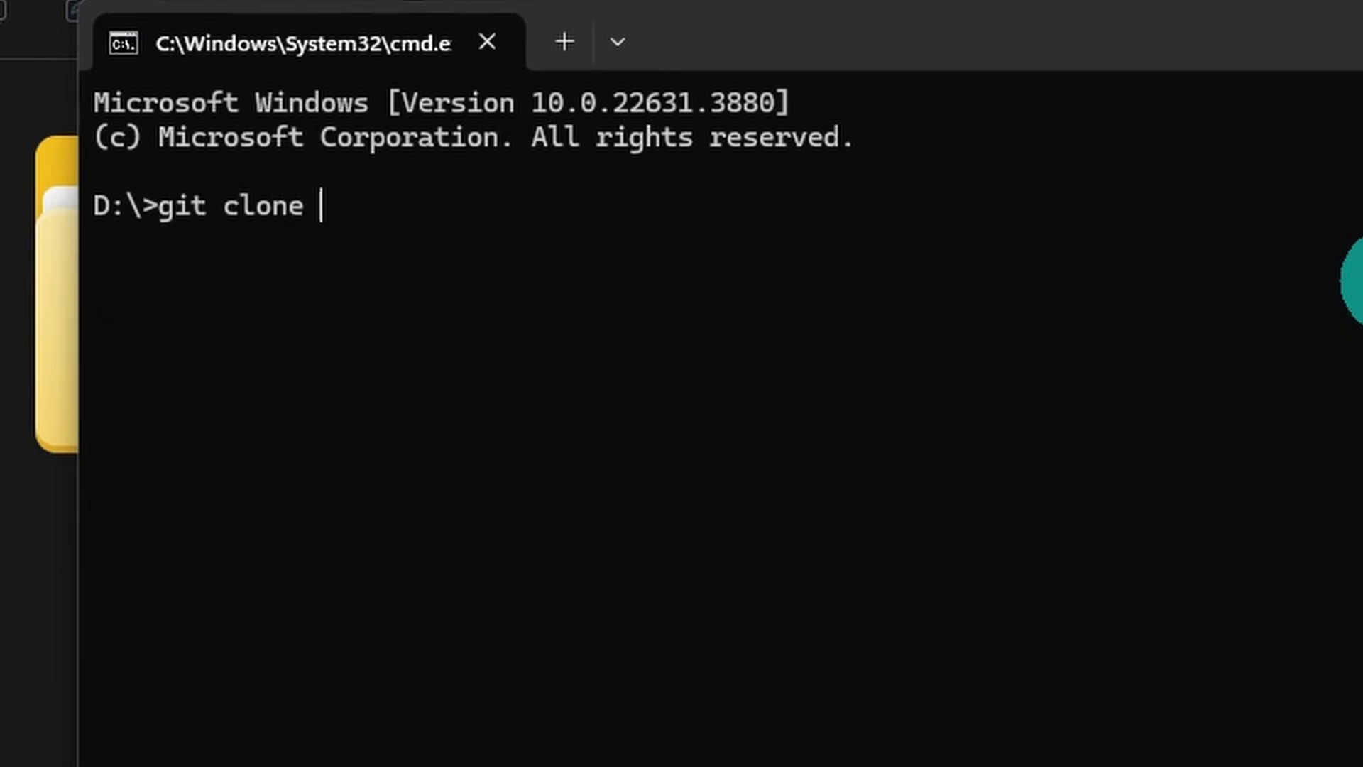
key(ctrl+v)
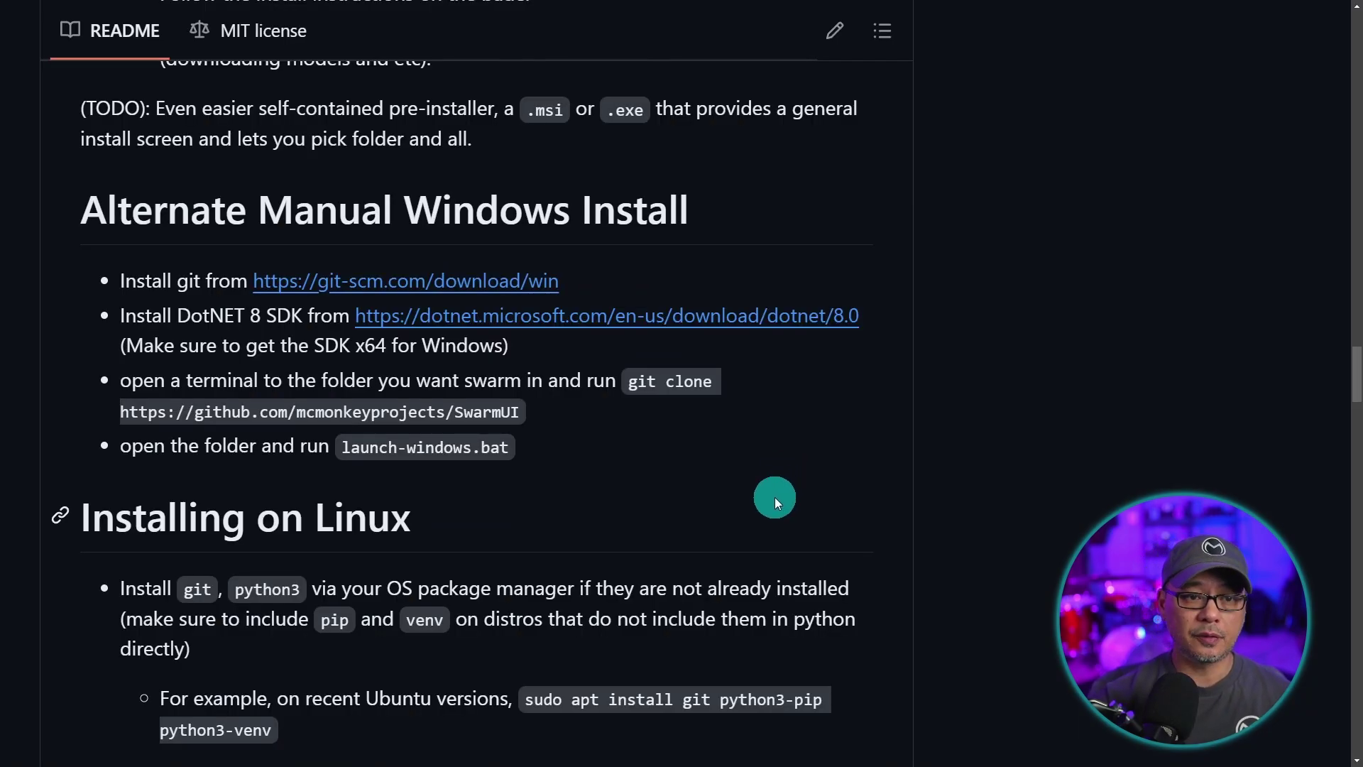
scroll(773, 428, down, 3)
scroll(770, 434, down, 2)
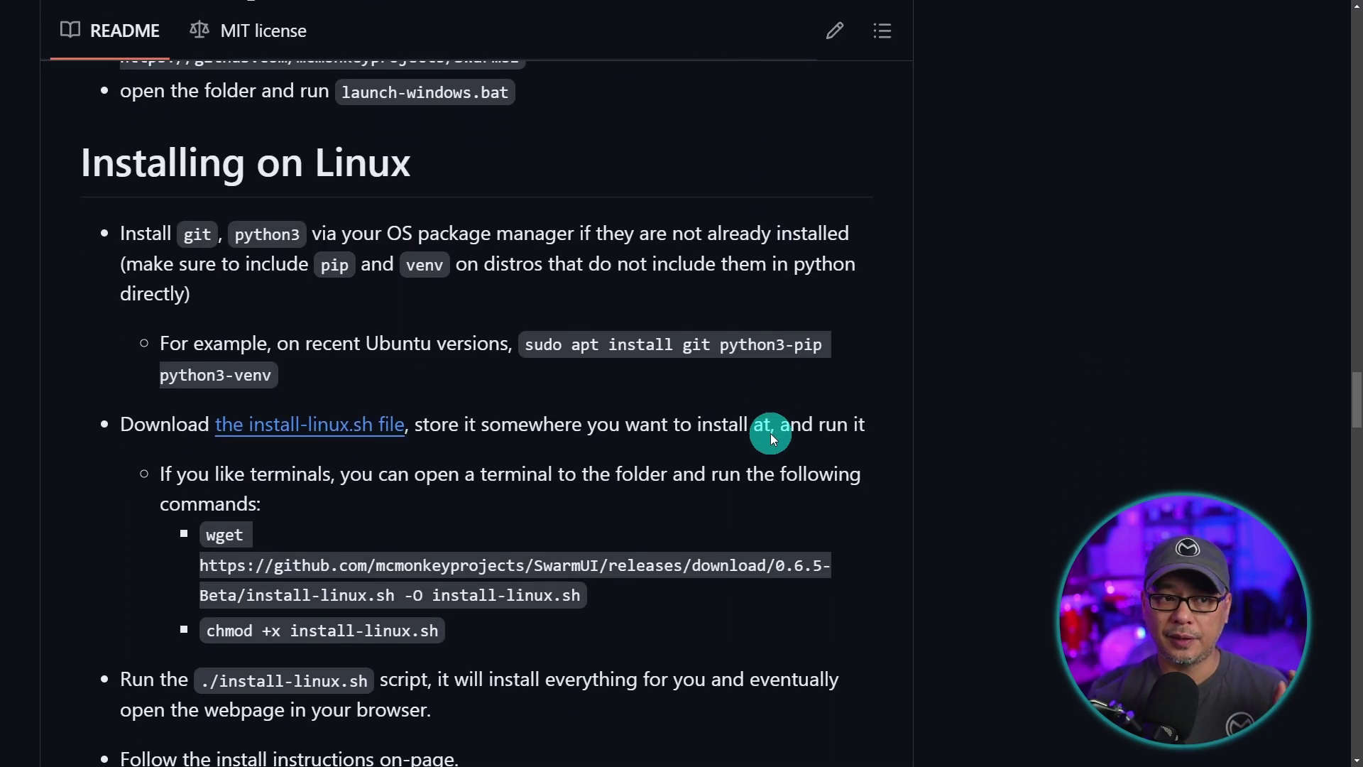
scroll(766, 440, down, 1)
scroll(763, 437, down, 20)
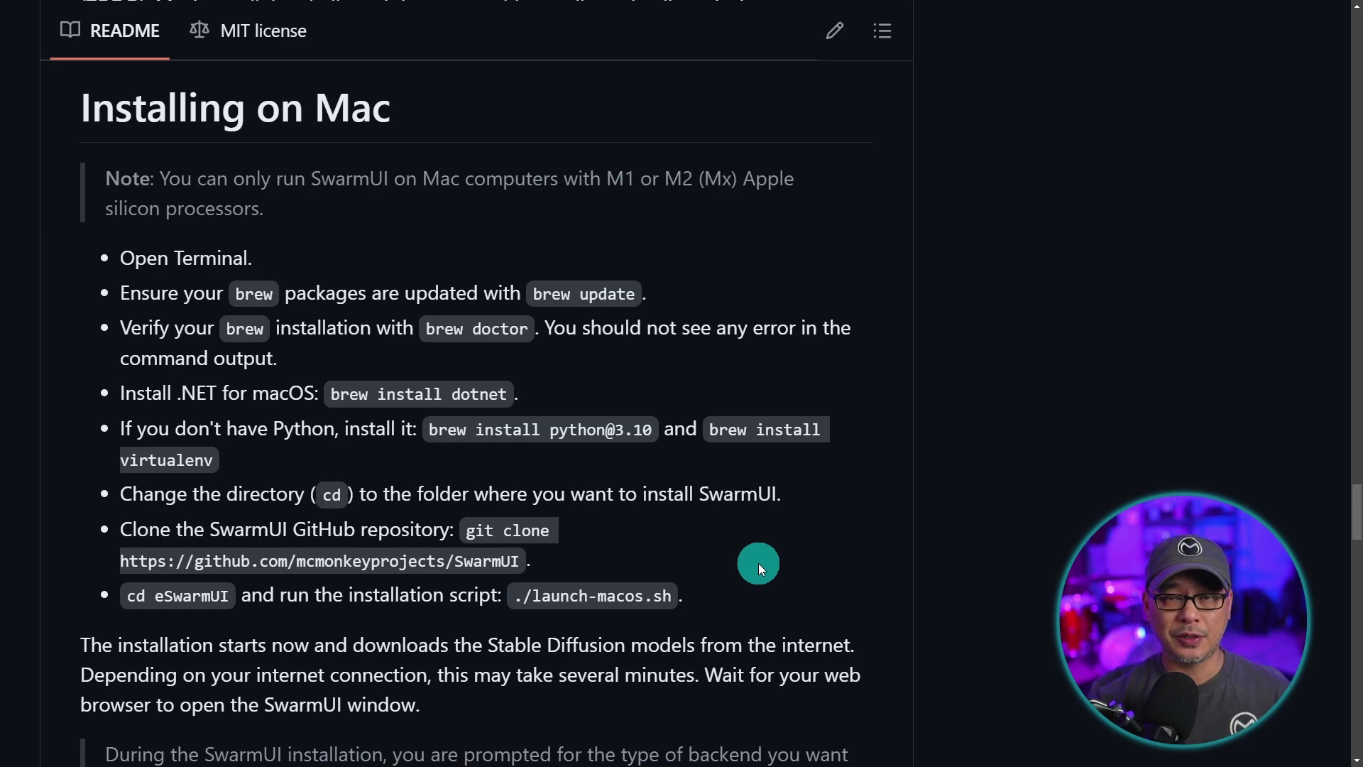
scroll(758, 564, up, 10)
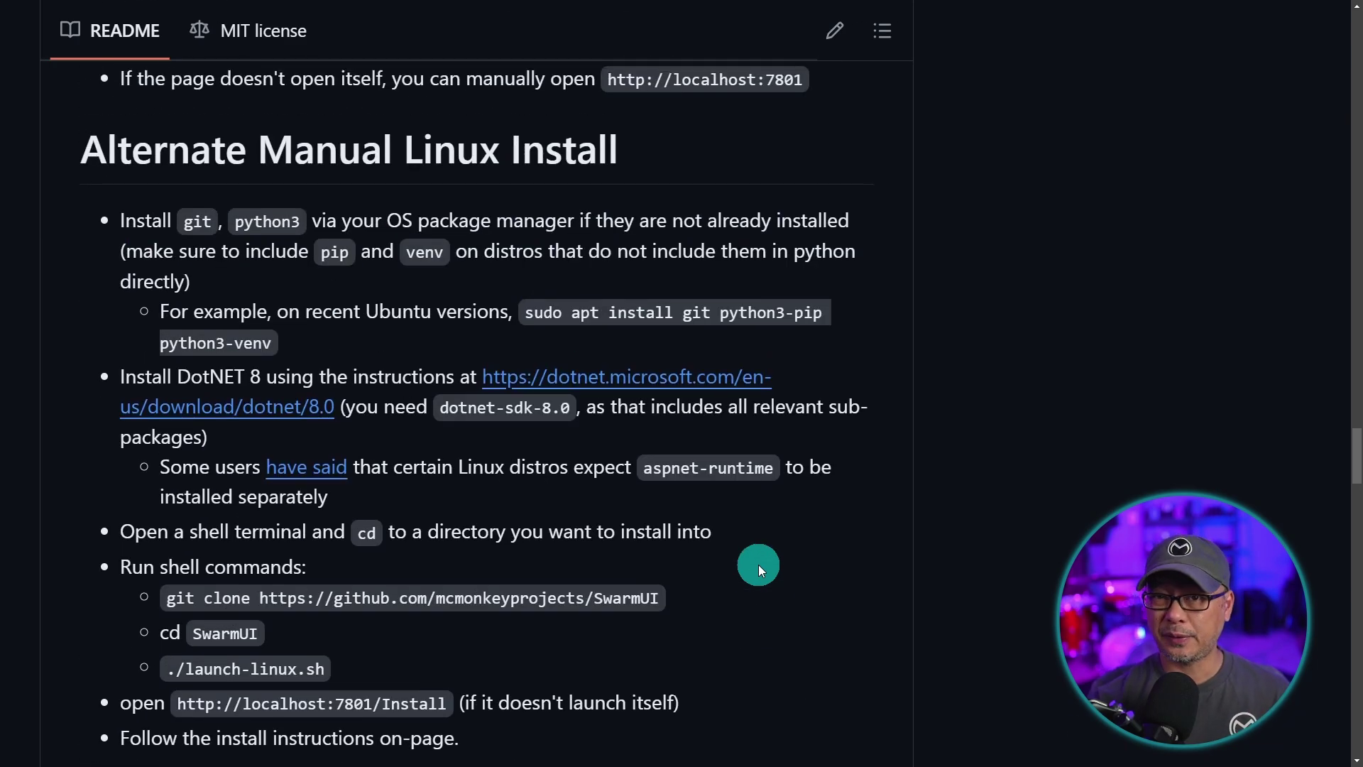
scroll(758, 564, up, 10)
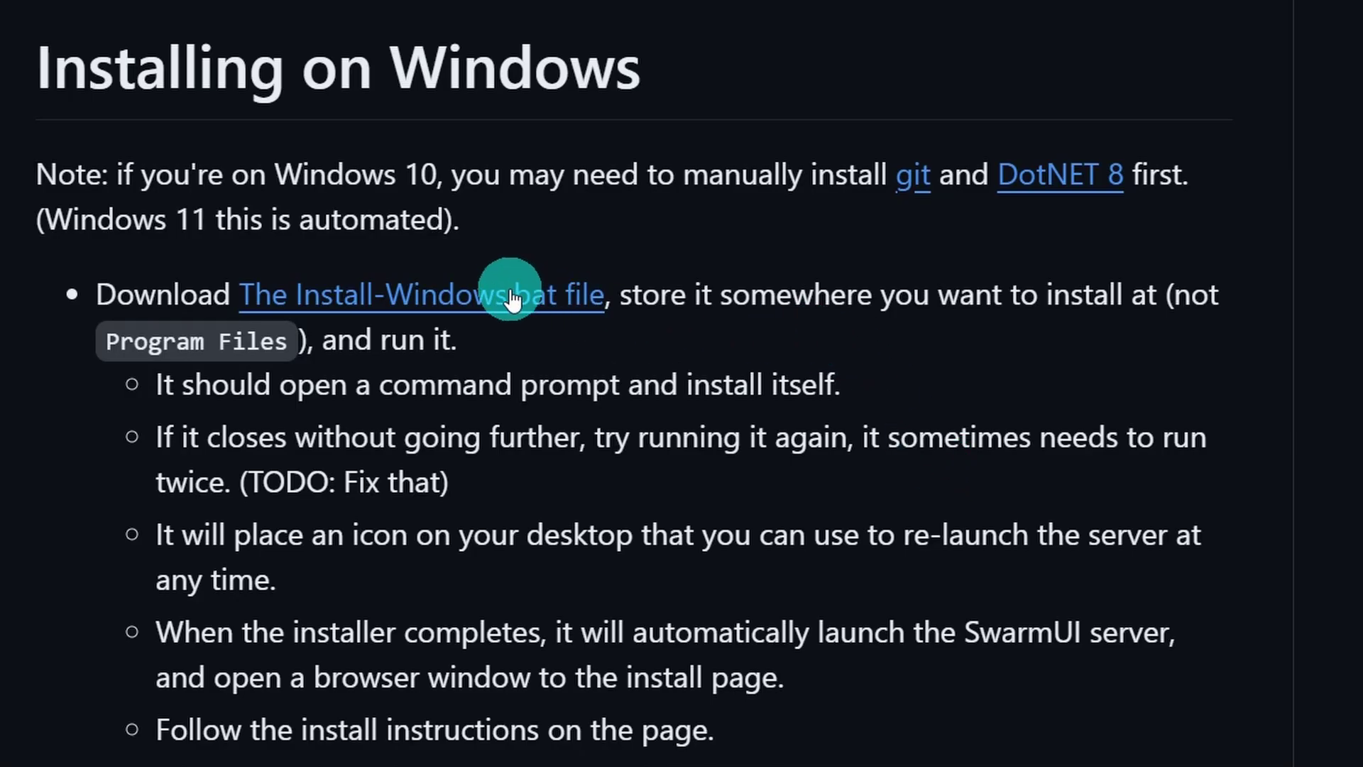
Download Install-Windows.bat and save it to the root of Local Disk (D:)
click(511, 310)
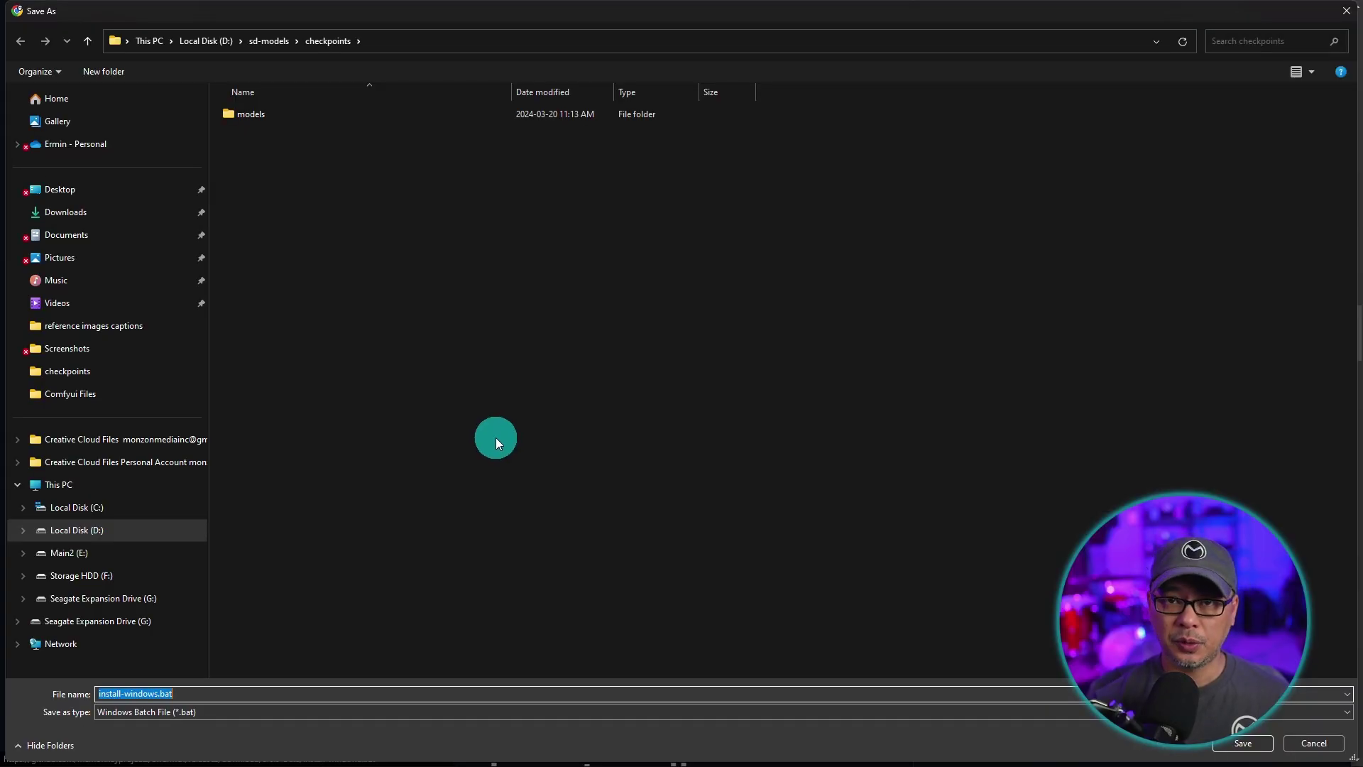
click(208, 45)
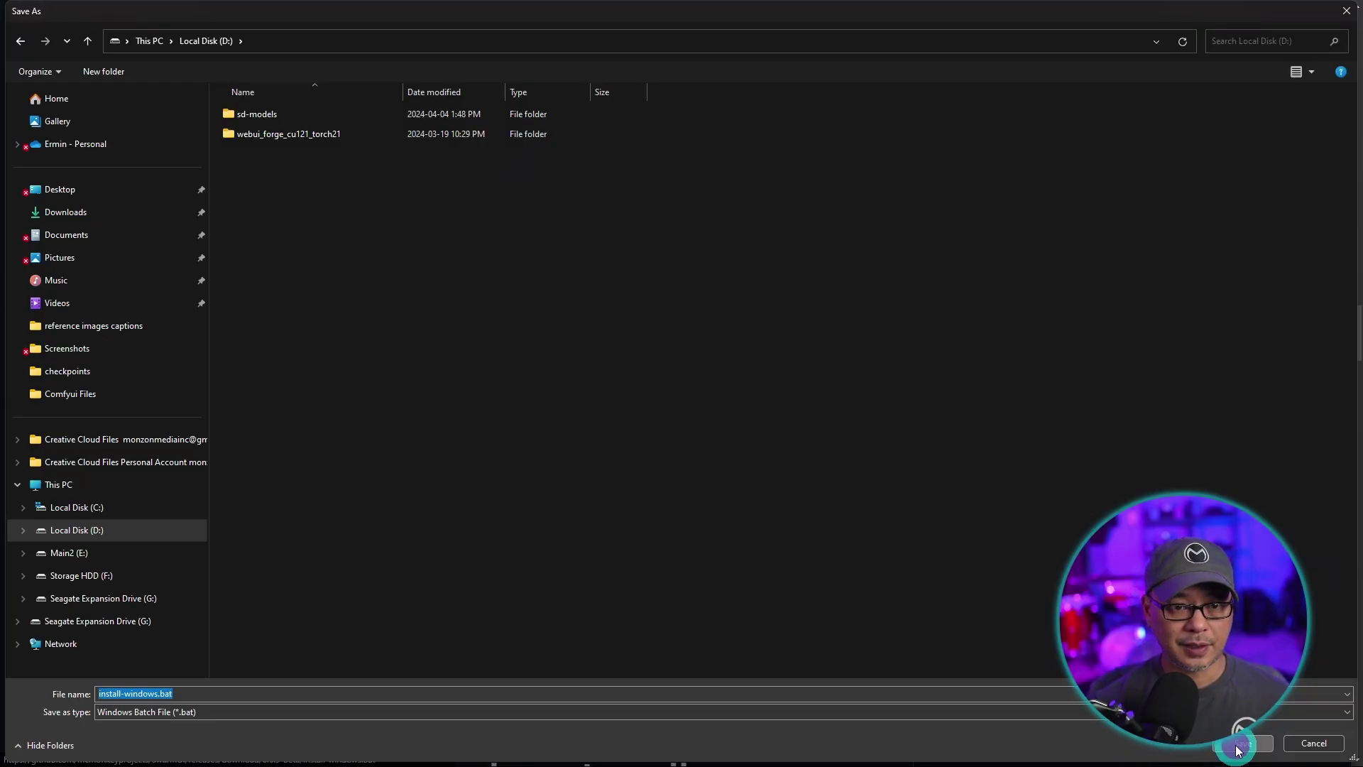
click(1238, 743)
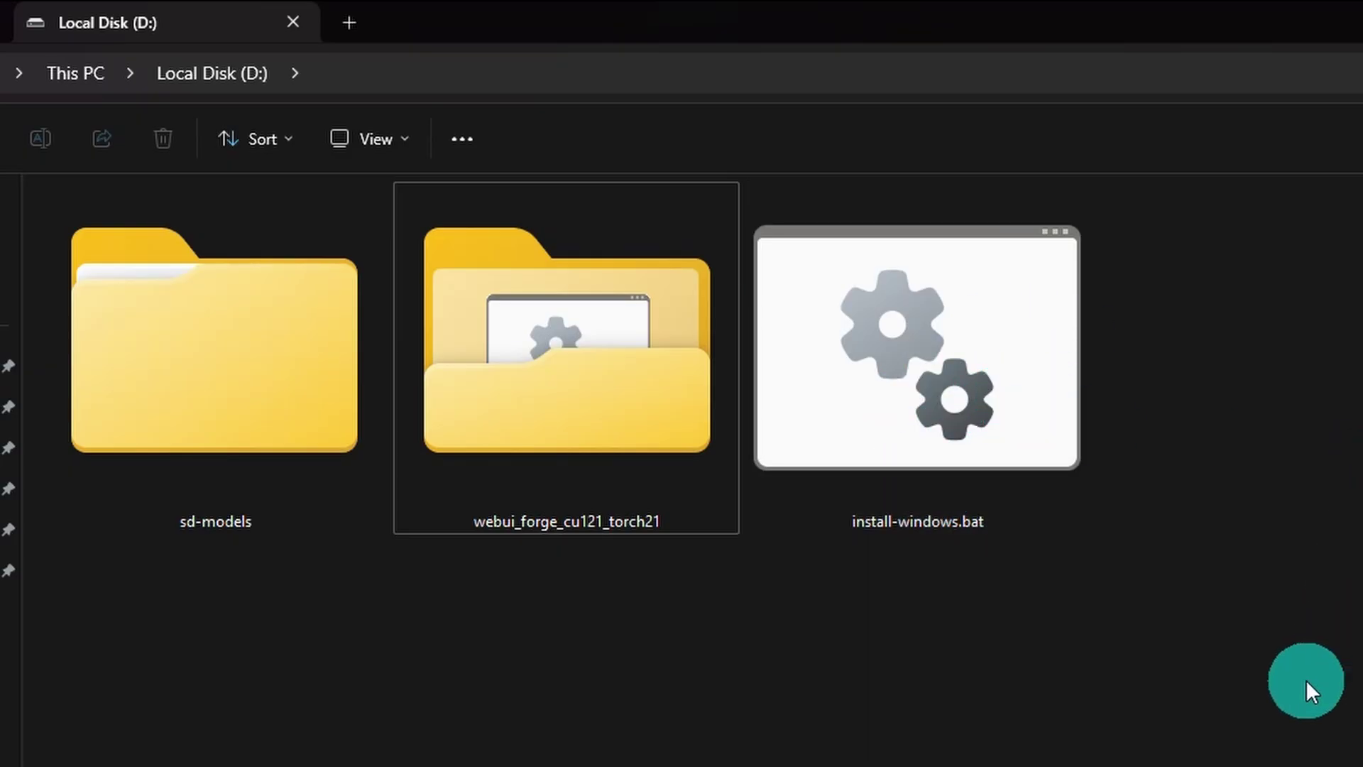
Run install-windows.bat past the SmartScreen warning and maximize its command window
double_click(923, 366)
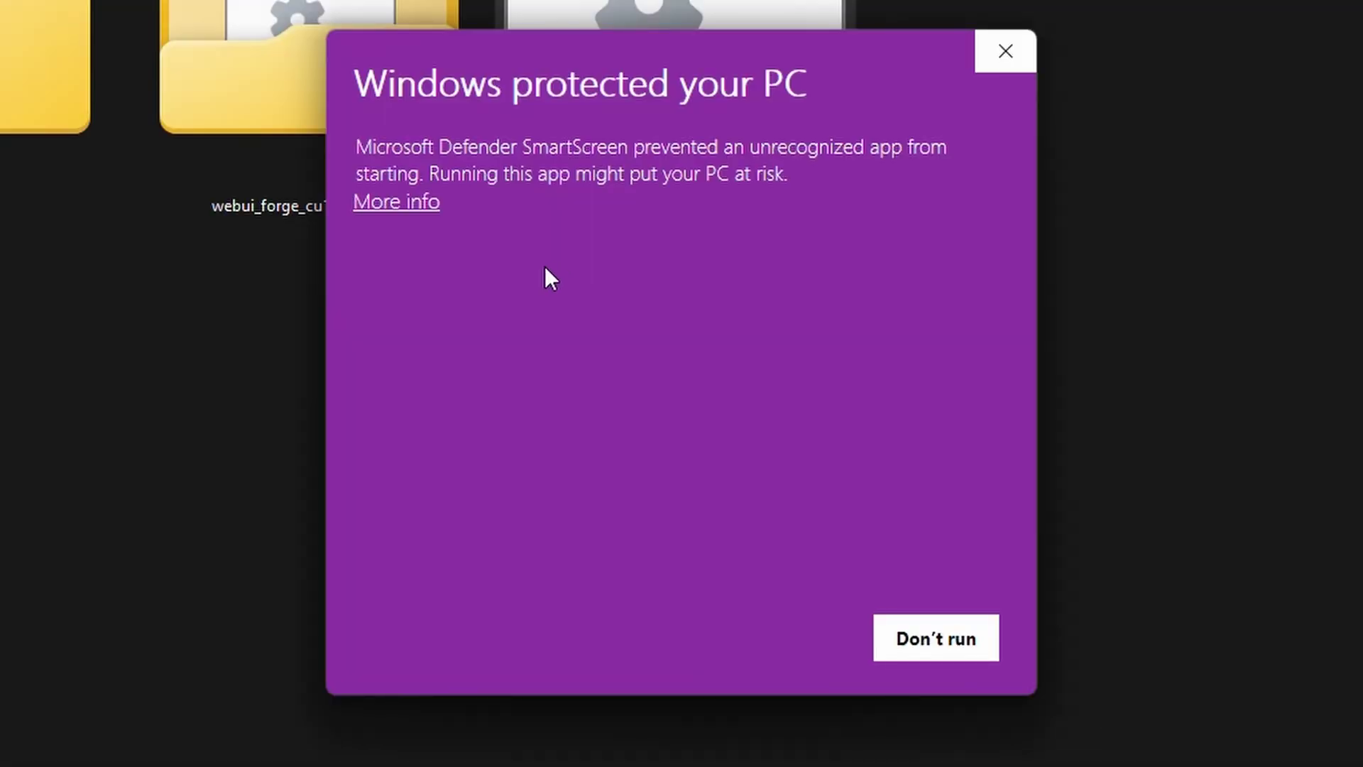
click(394, 203)
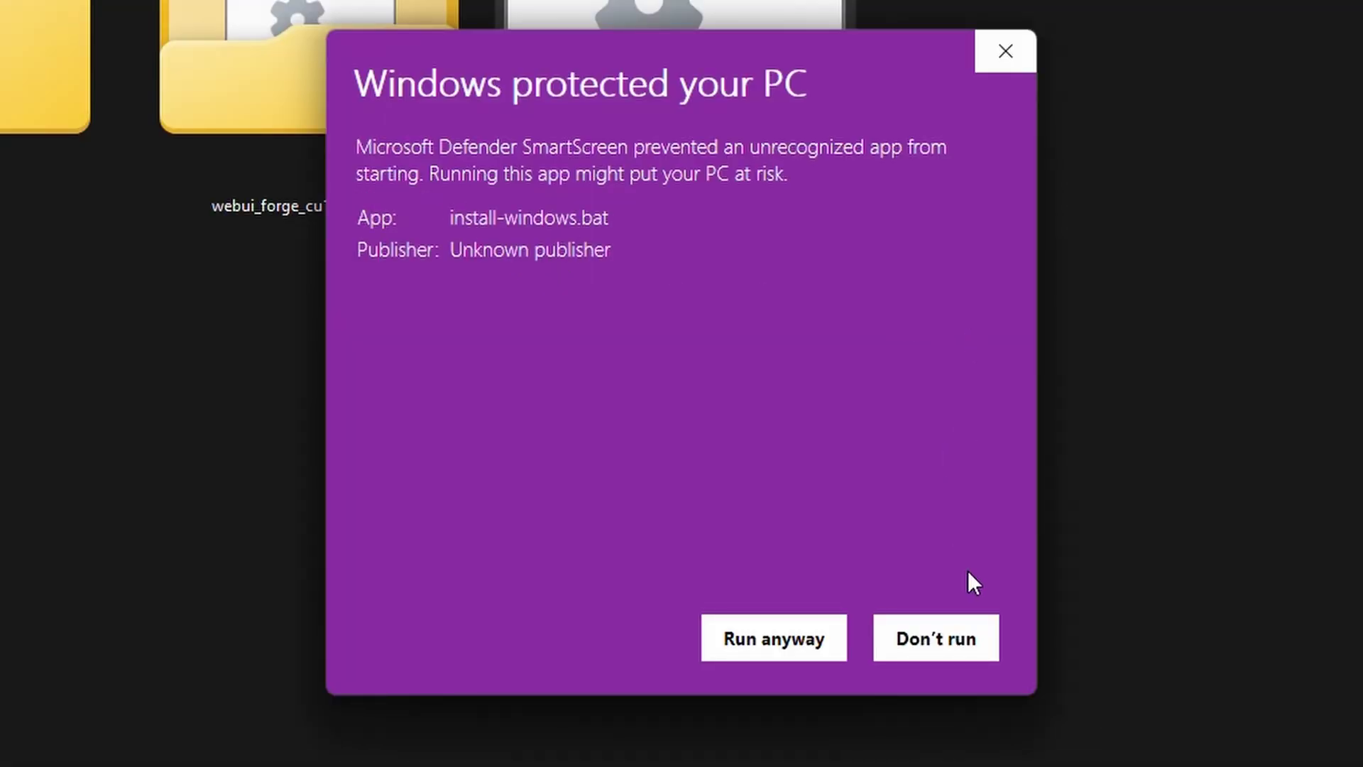
click(754, 639)
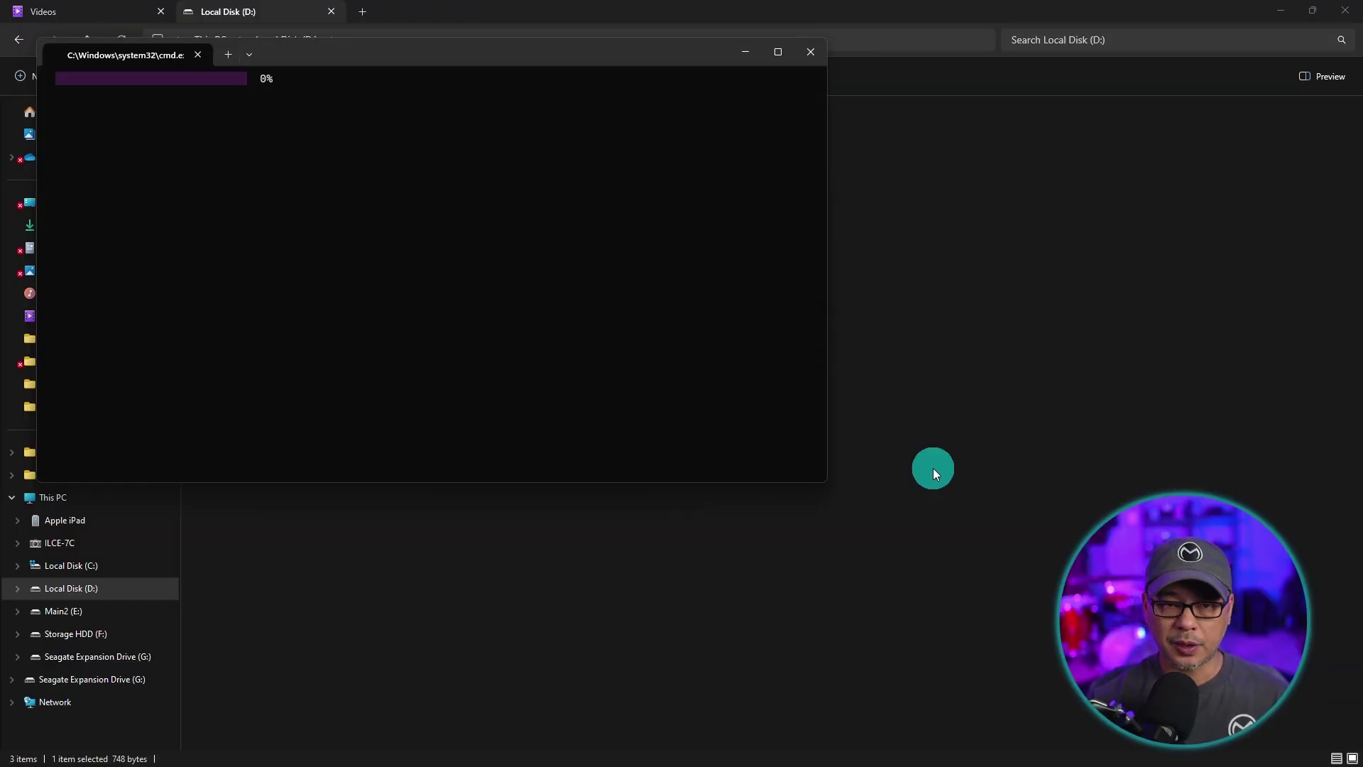
click(775, 53)
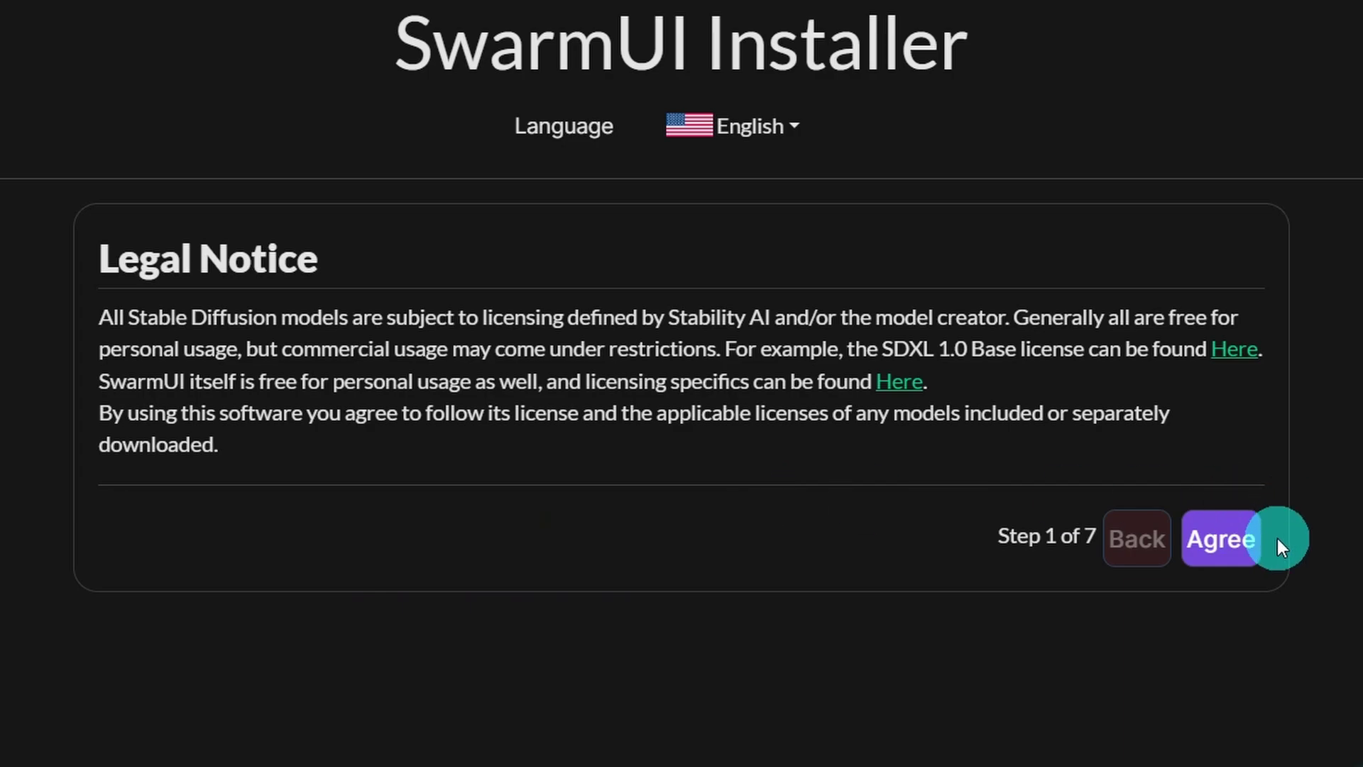
Agree to the Legal Notice and continue with the default Just Install choices
click(1227, 545)
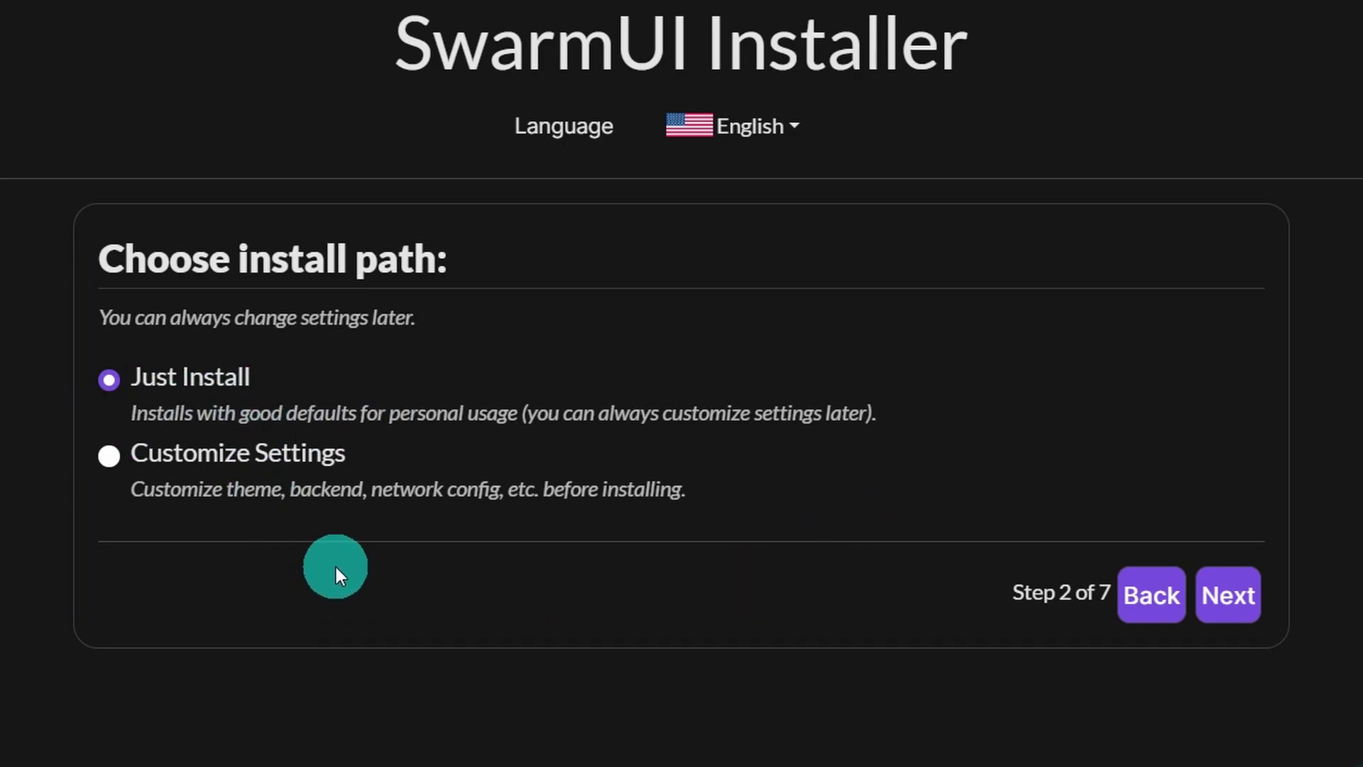
click(1263, 600)
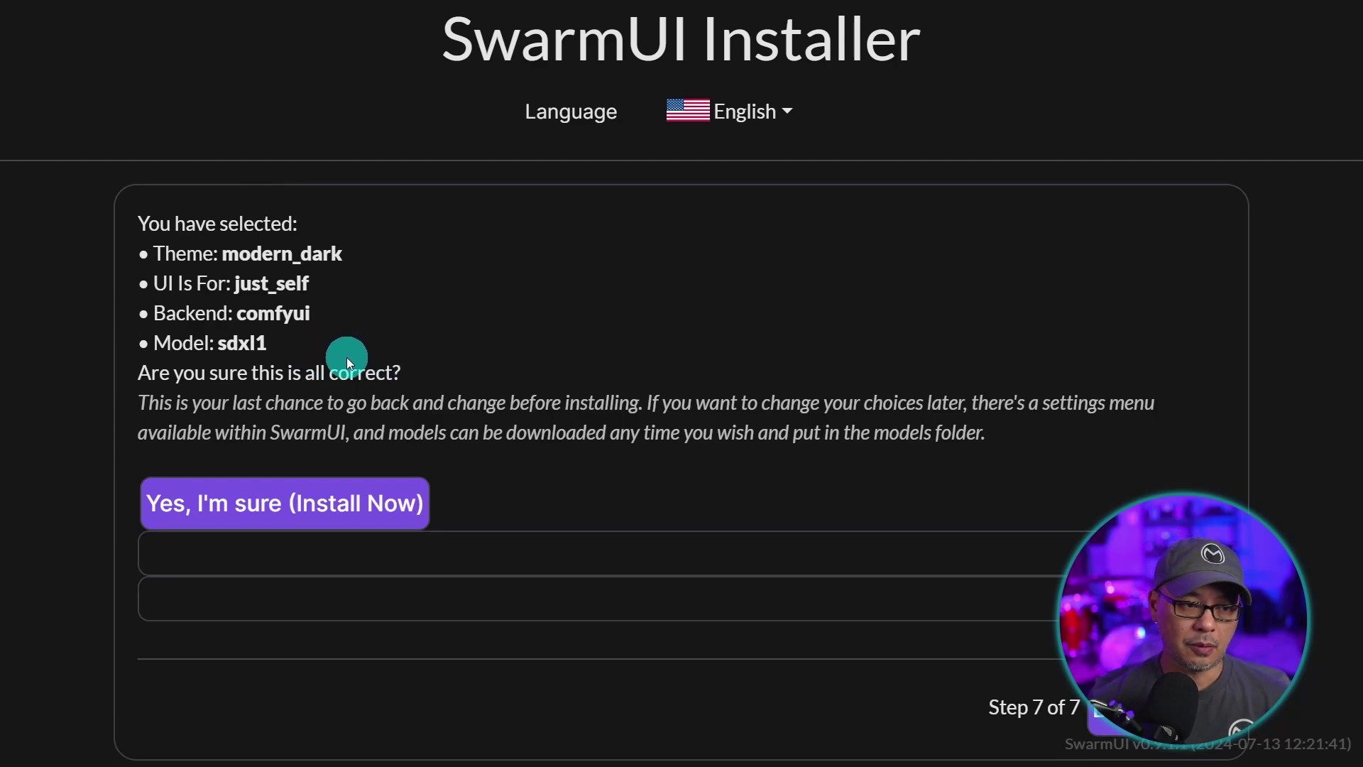
Confirm 'Yes, I'm sure (Install Now)' and zoom in on the installer while it downloads
click(284, 520)
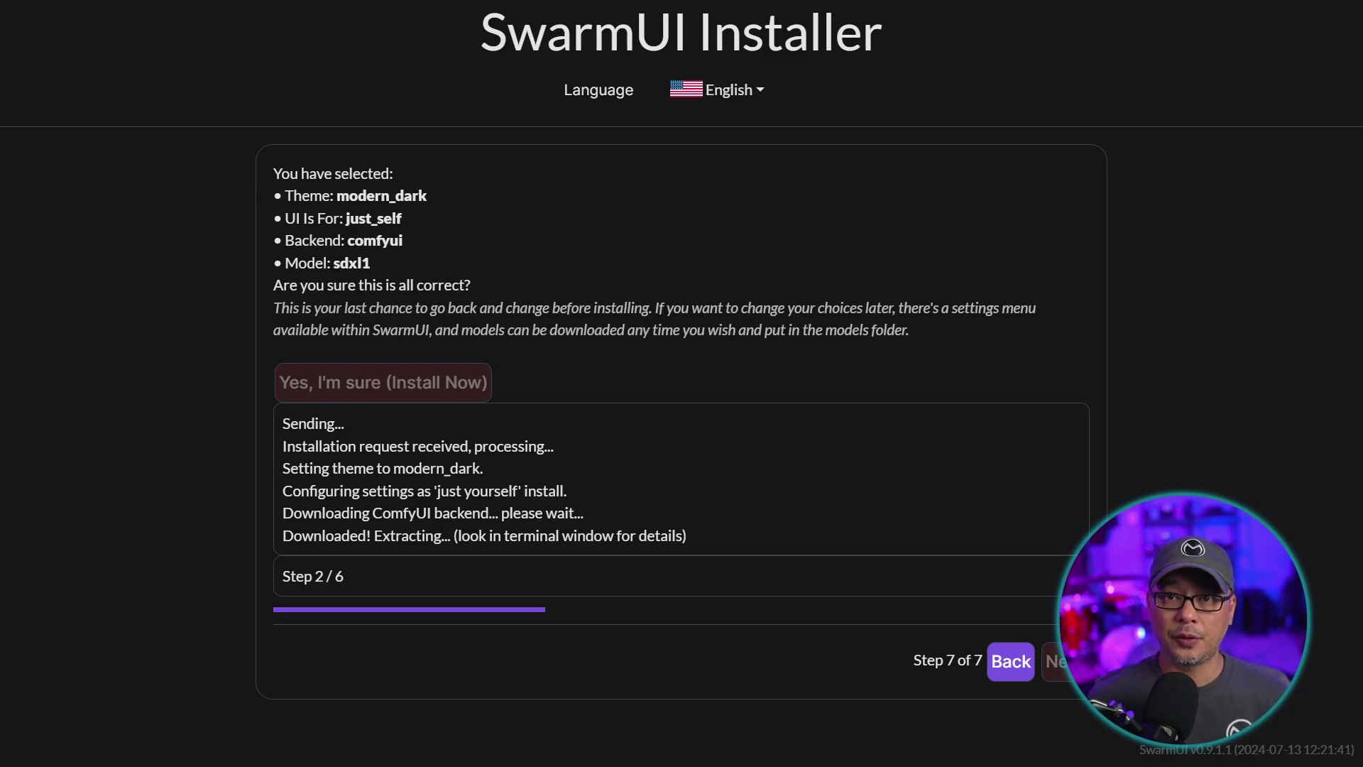
key(ctrl+plus)
key(ctrl+plus)
key(ctrl+plus)
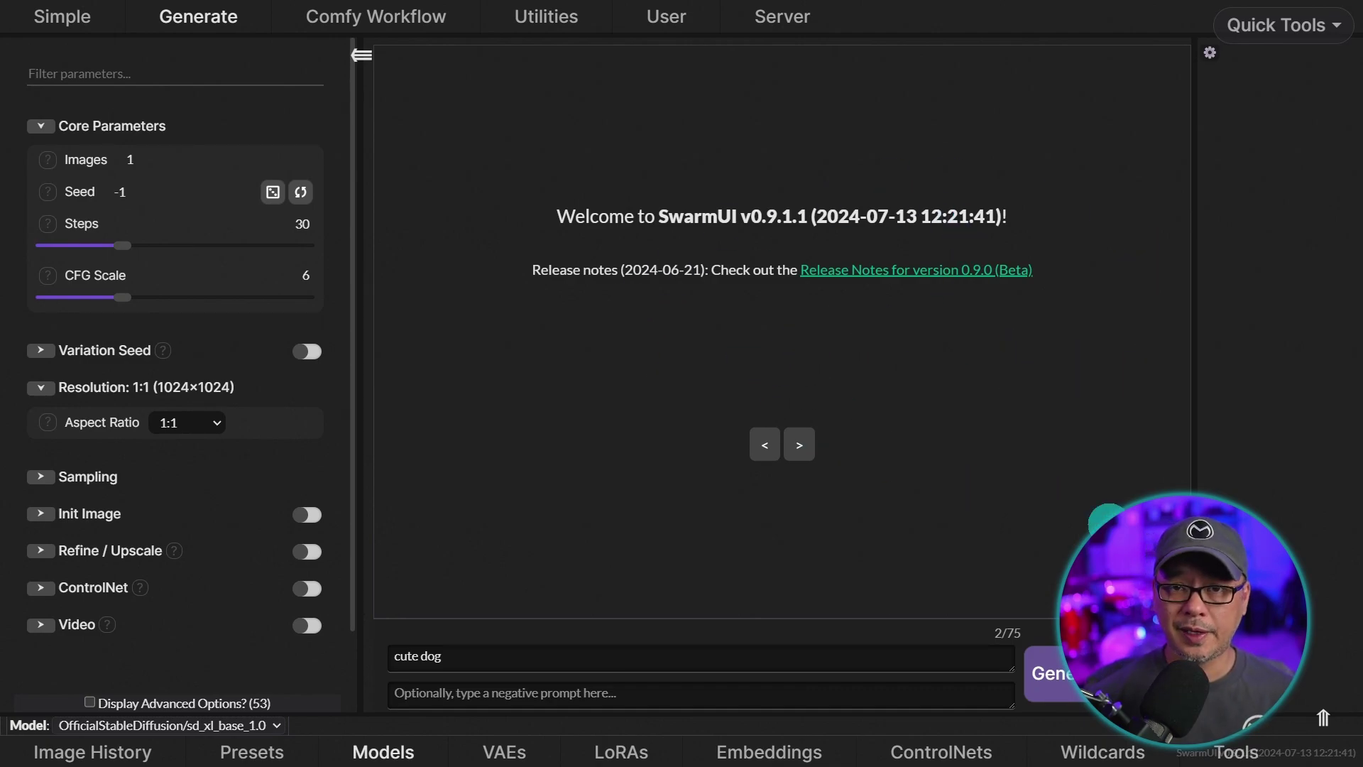
Switch to File Explorer and open the SwarmUI folder on D:
key(alt+Tab)
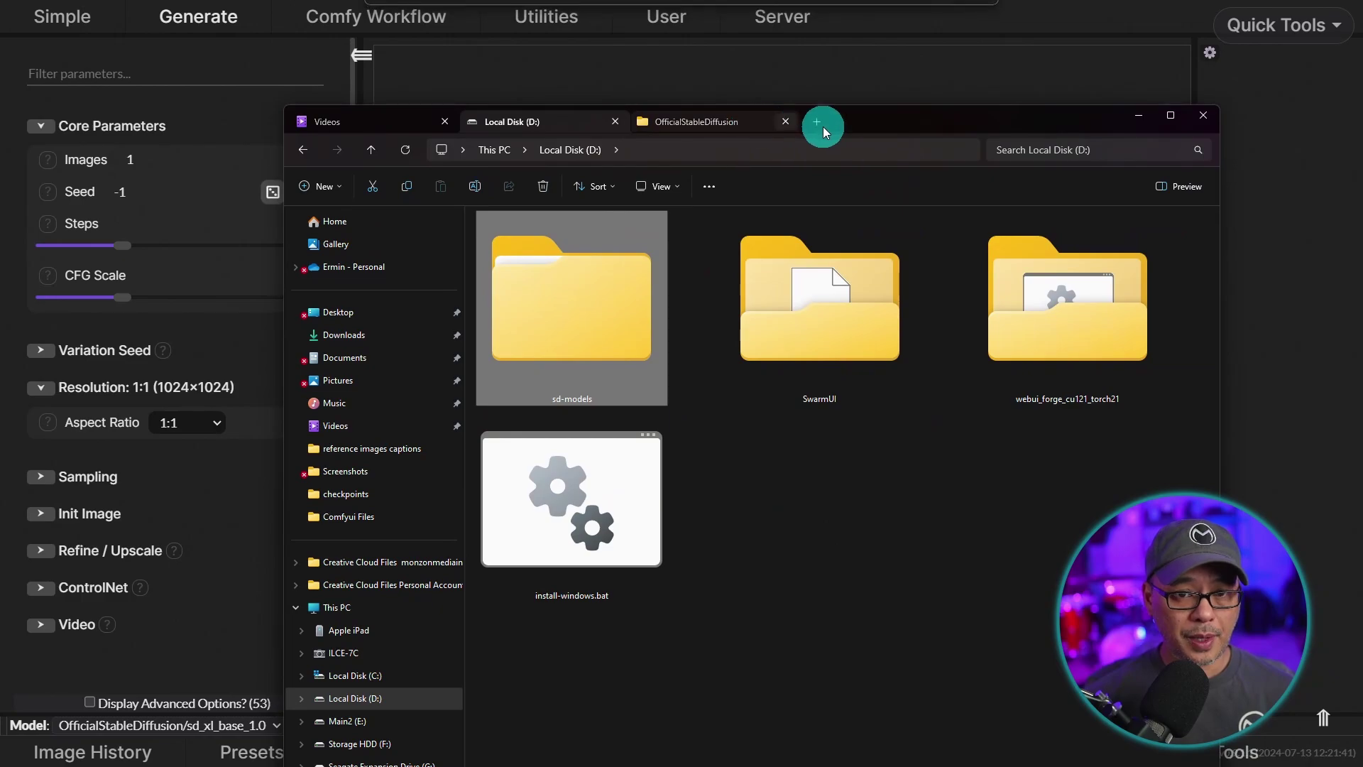
drag(1042, 118, 1050, 45)
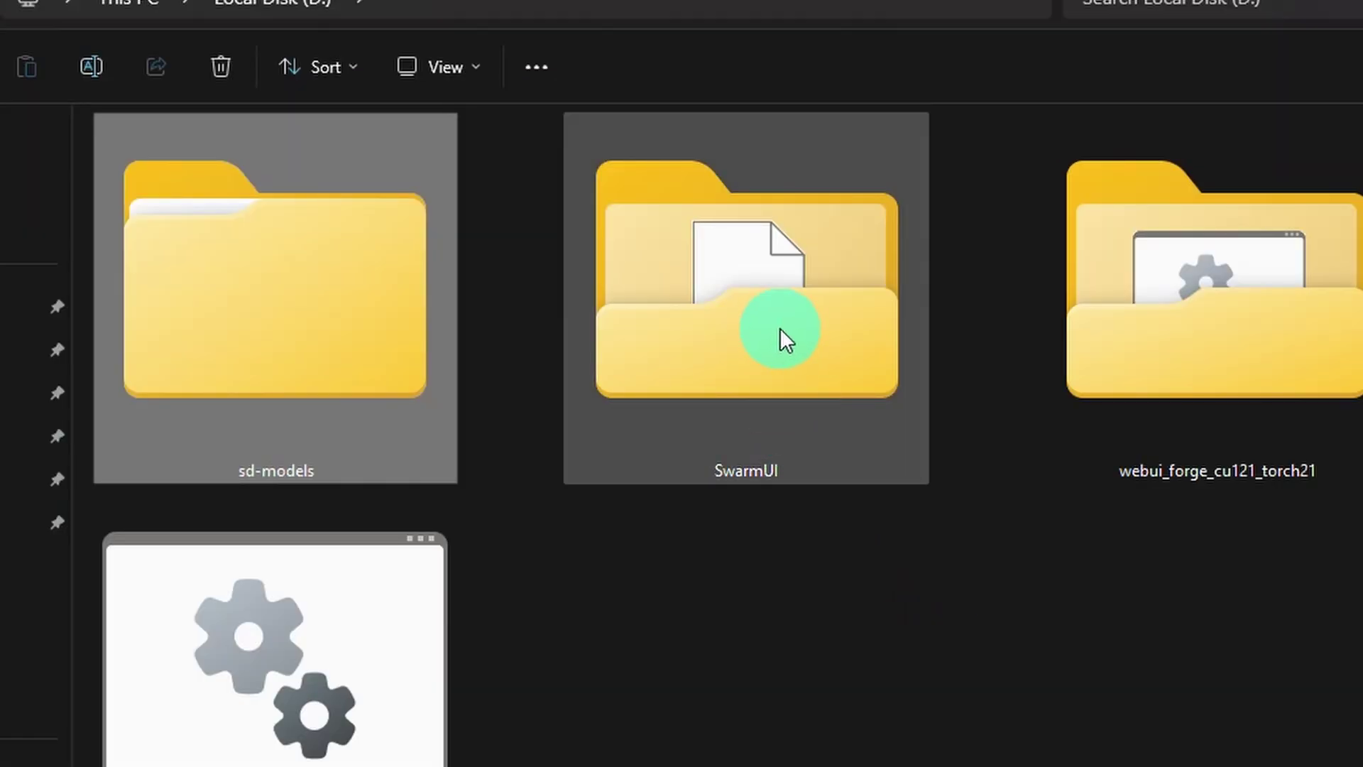
double_click(780, 328)
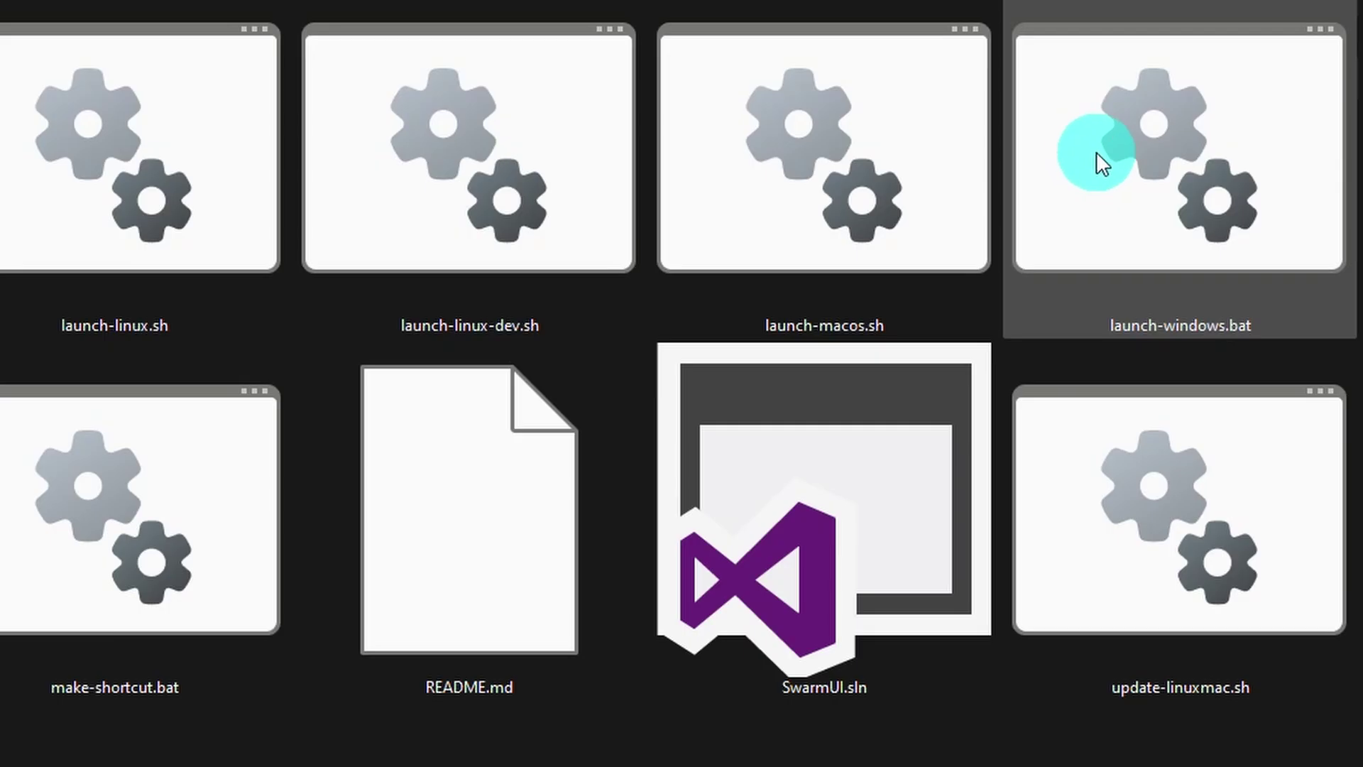
Send launch-windows.bat to the desktop as a shortcut and minimize Explorer
right_click(1208, 255)
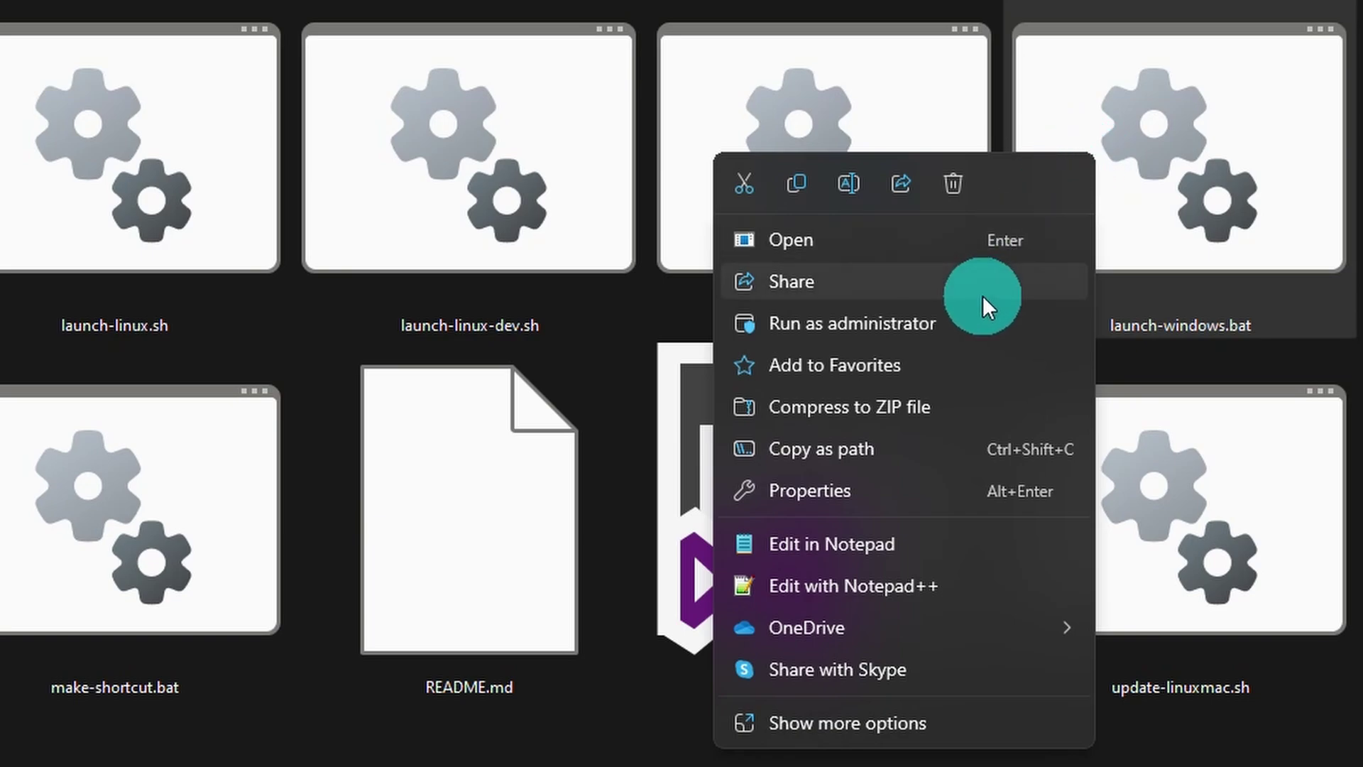
click(873, 724)
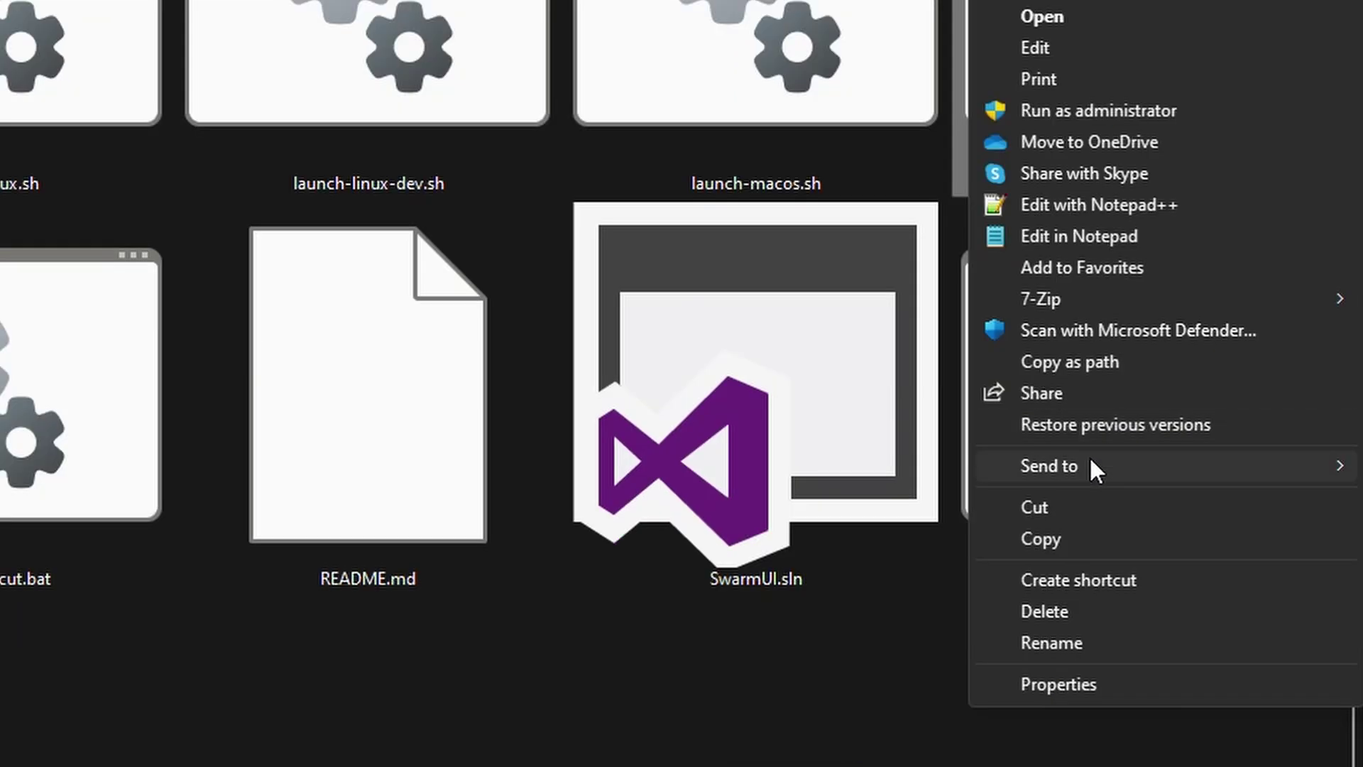
mouse_move(1129, 584)
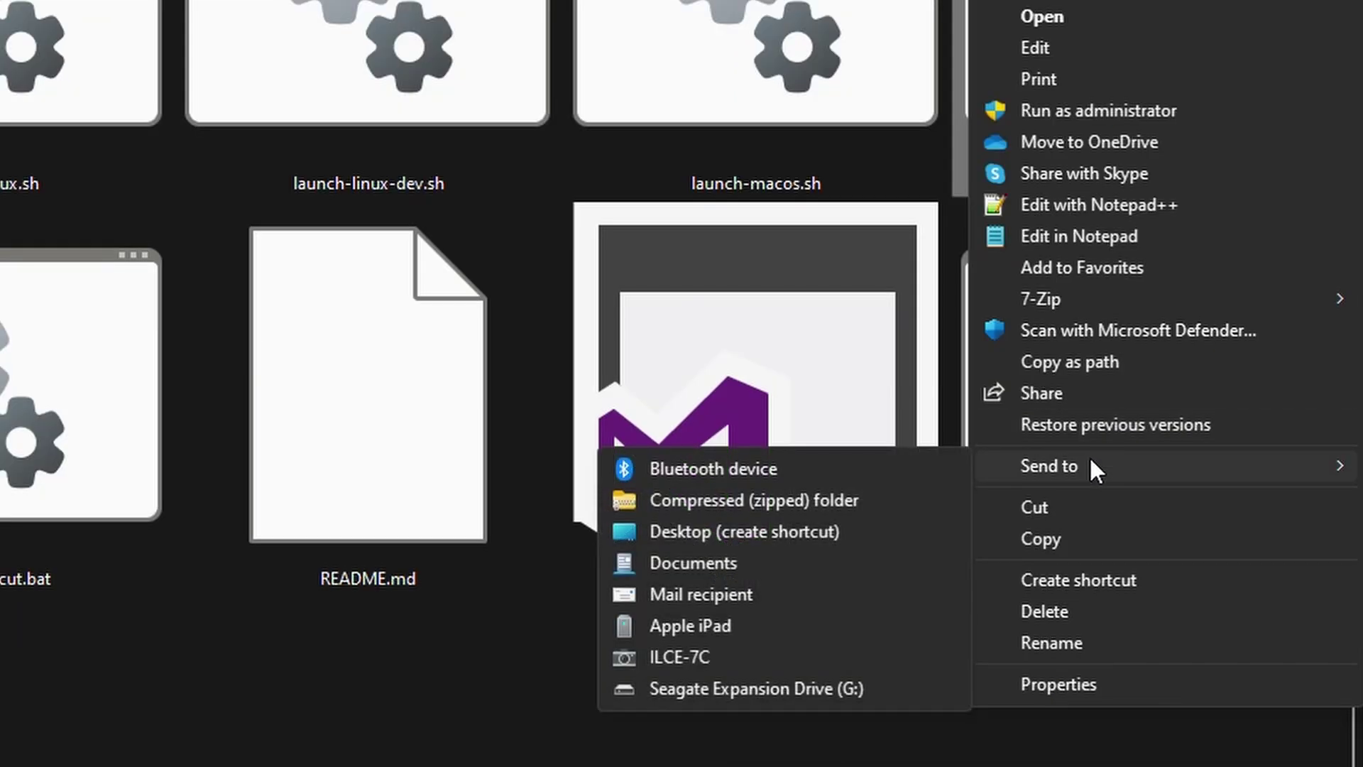
click(795, 528)
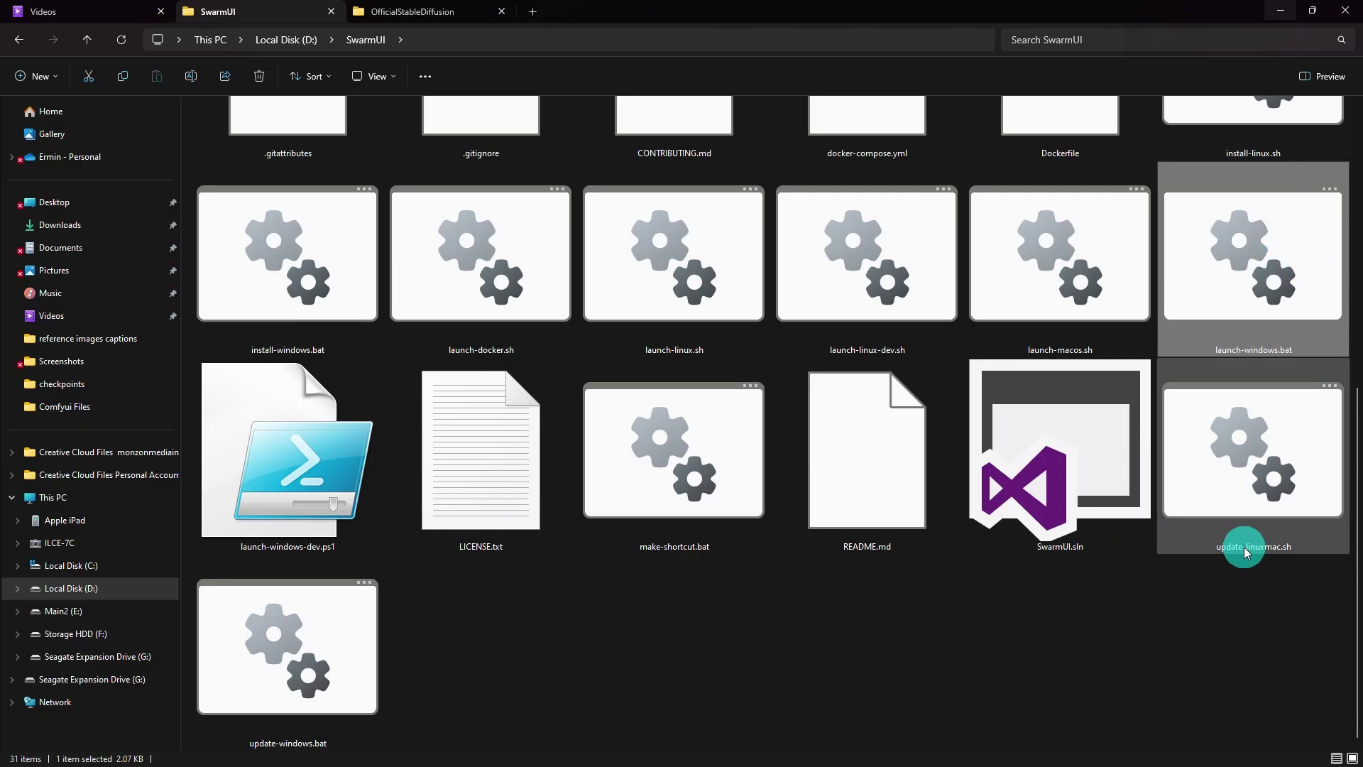
click(1280, 11)
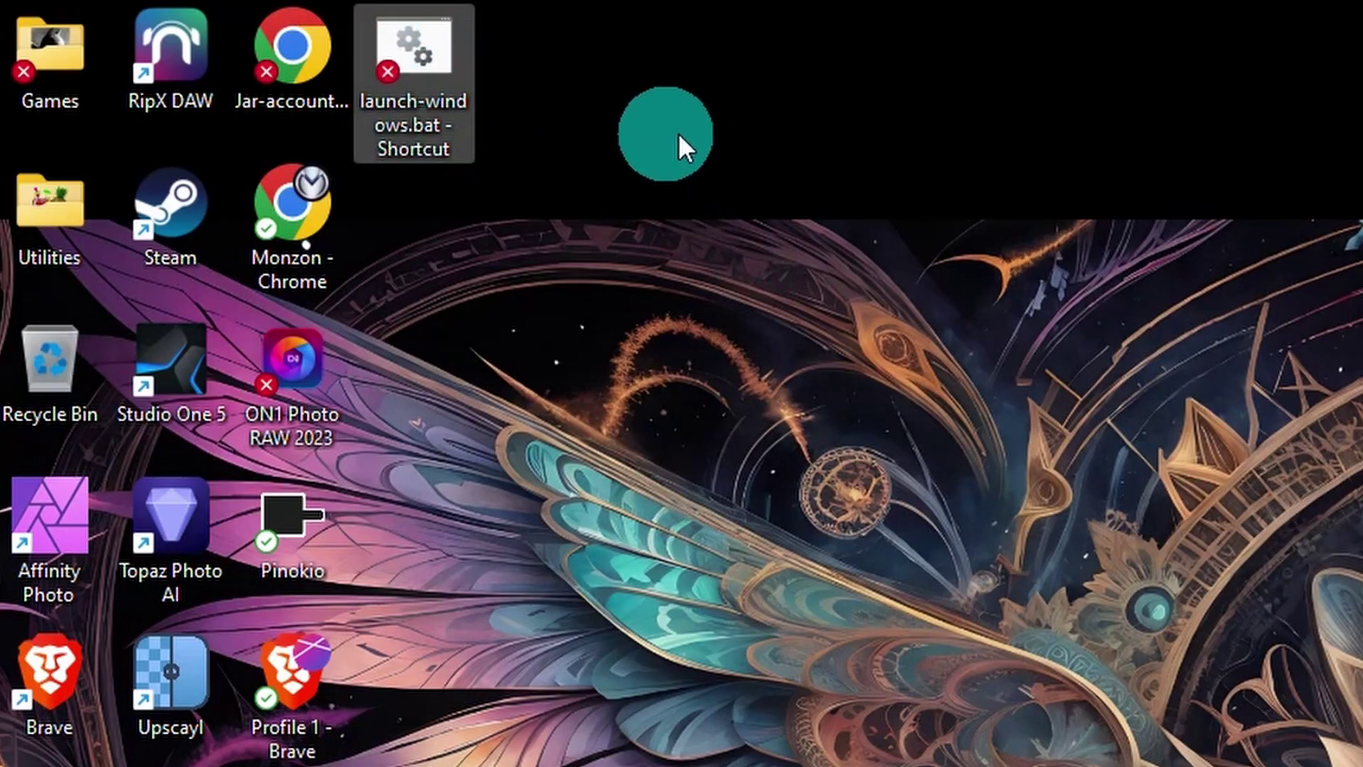
Change the launch-windows.bat shortcut's icon to the power-button icon and apply it
right_click(445, 77)
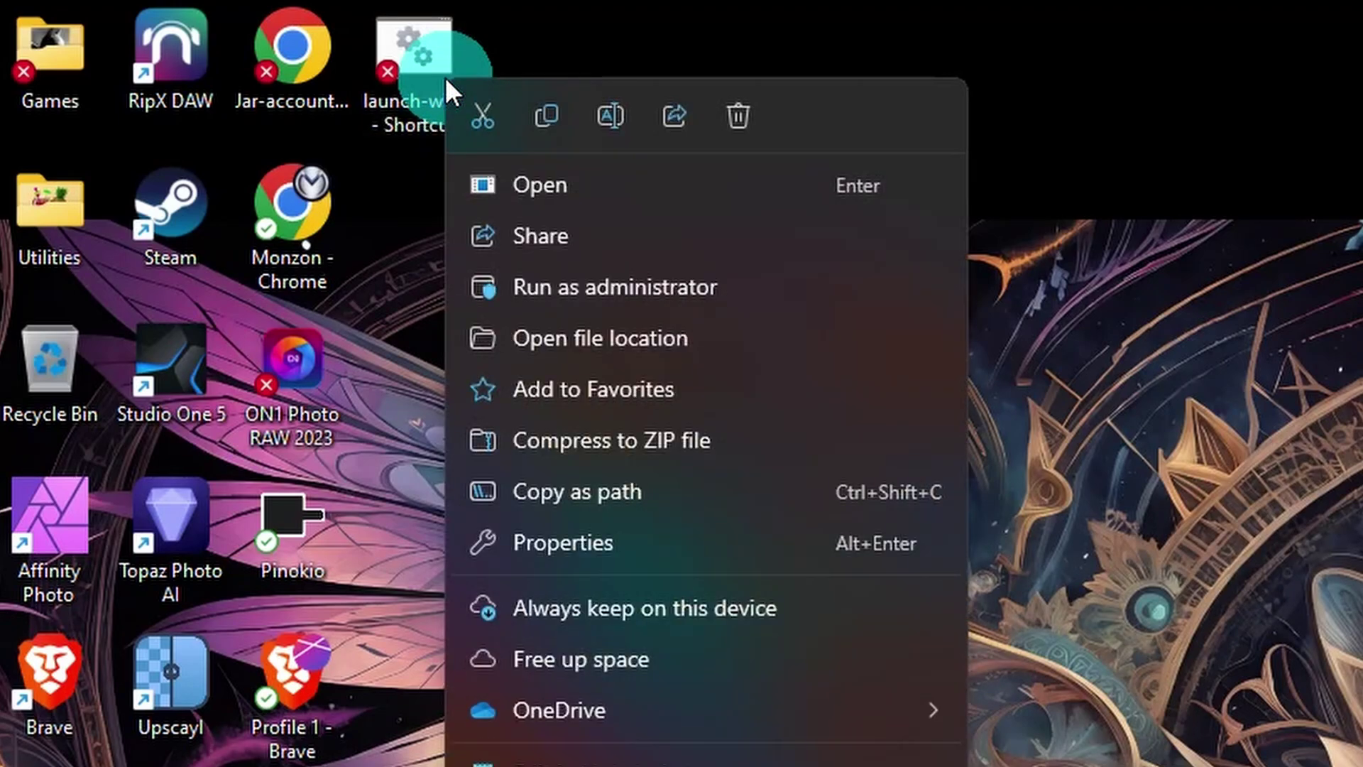
click(681, 546)
click(765, 660)
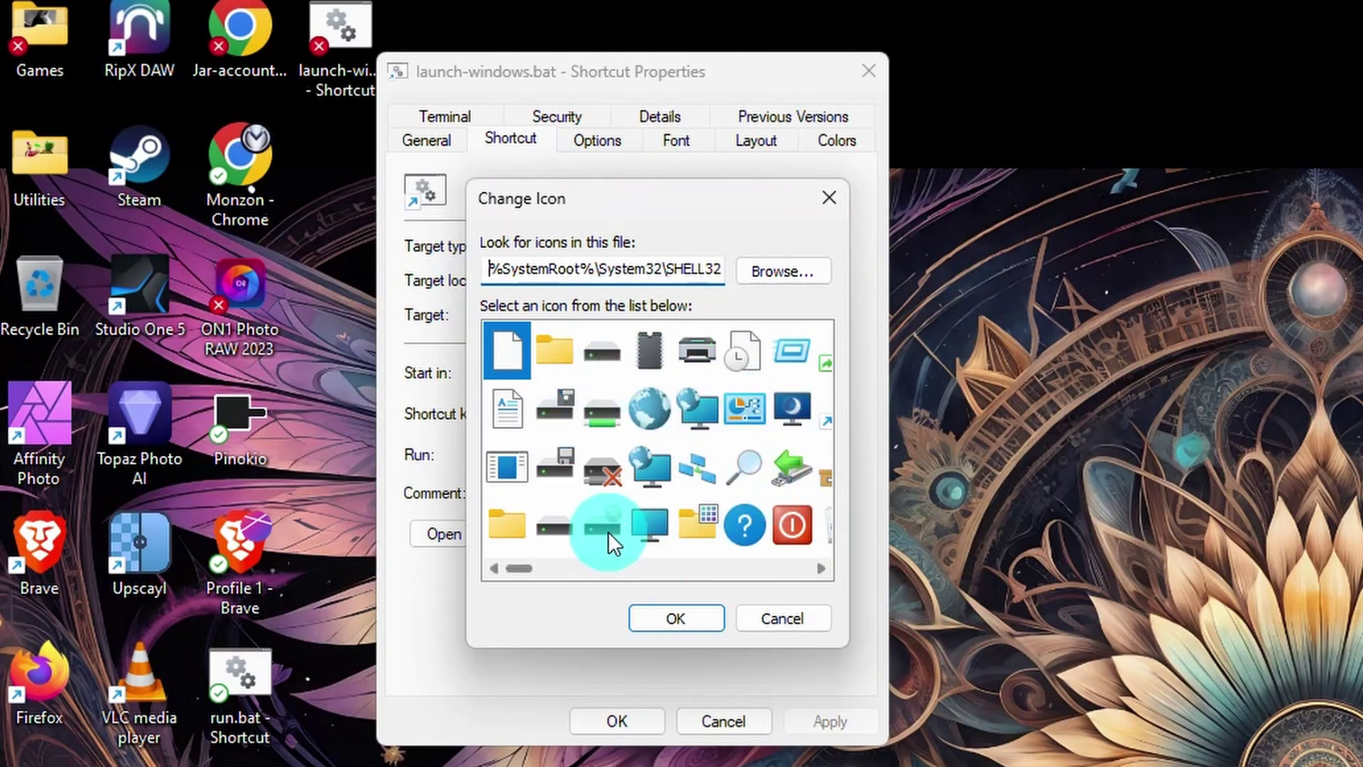
drag(525, 569, 668, 417)
click(600, 368)
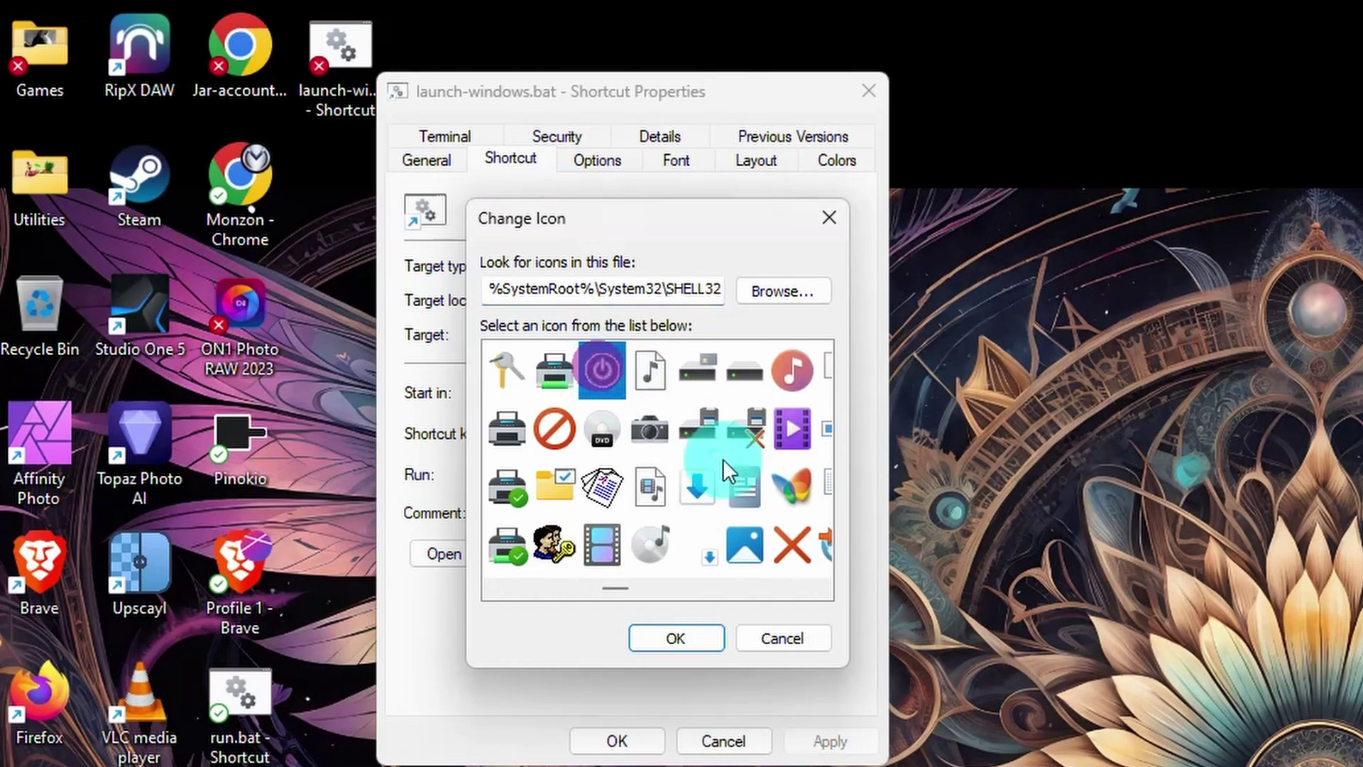
click(709, 639)
click(846, 742)
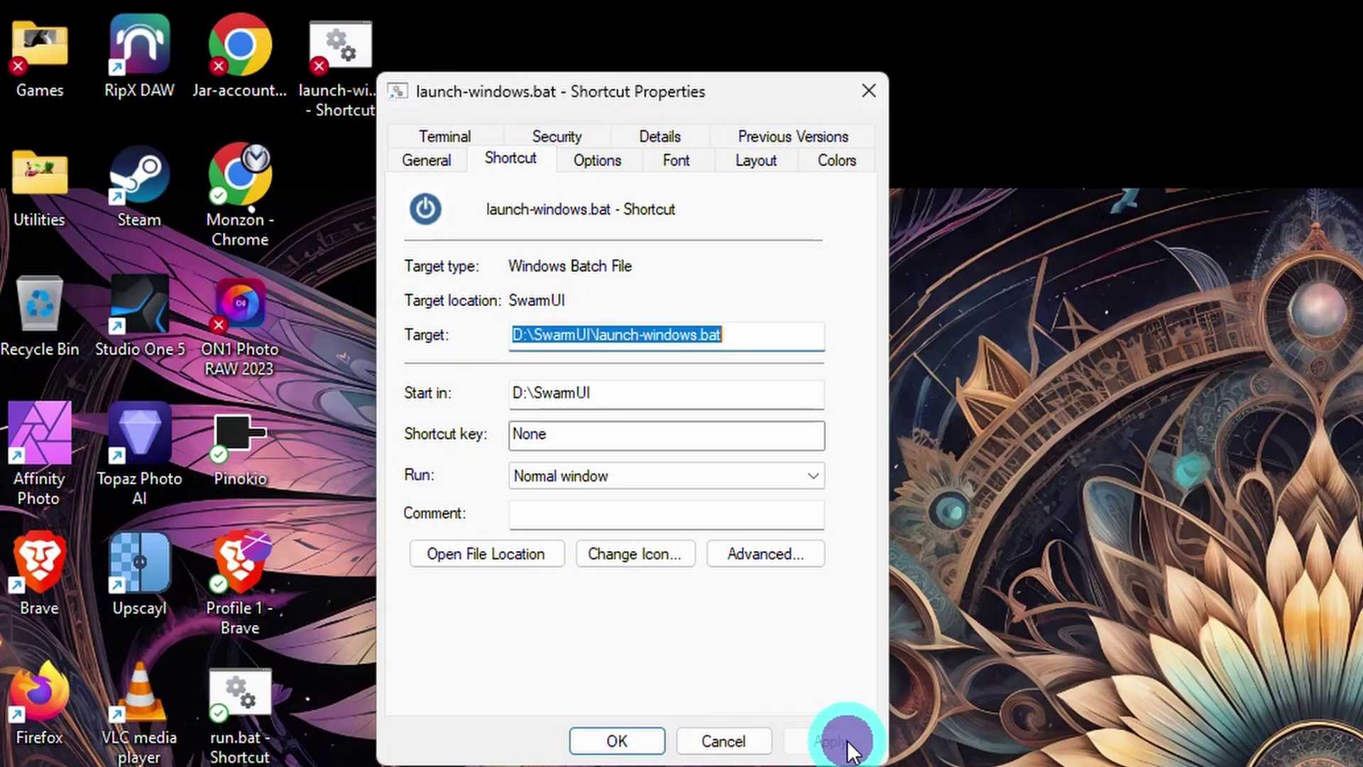
click(617, 740)
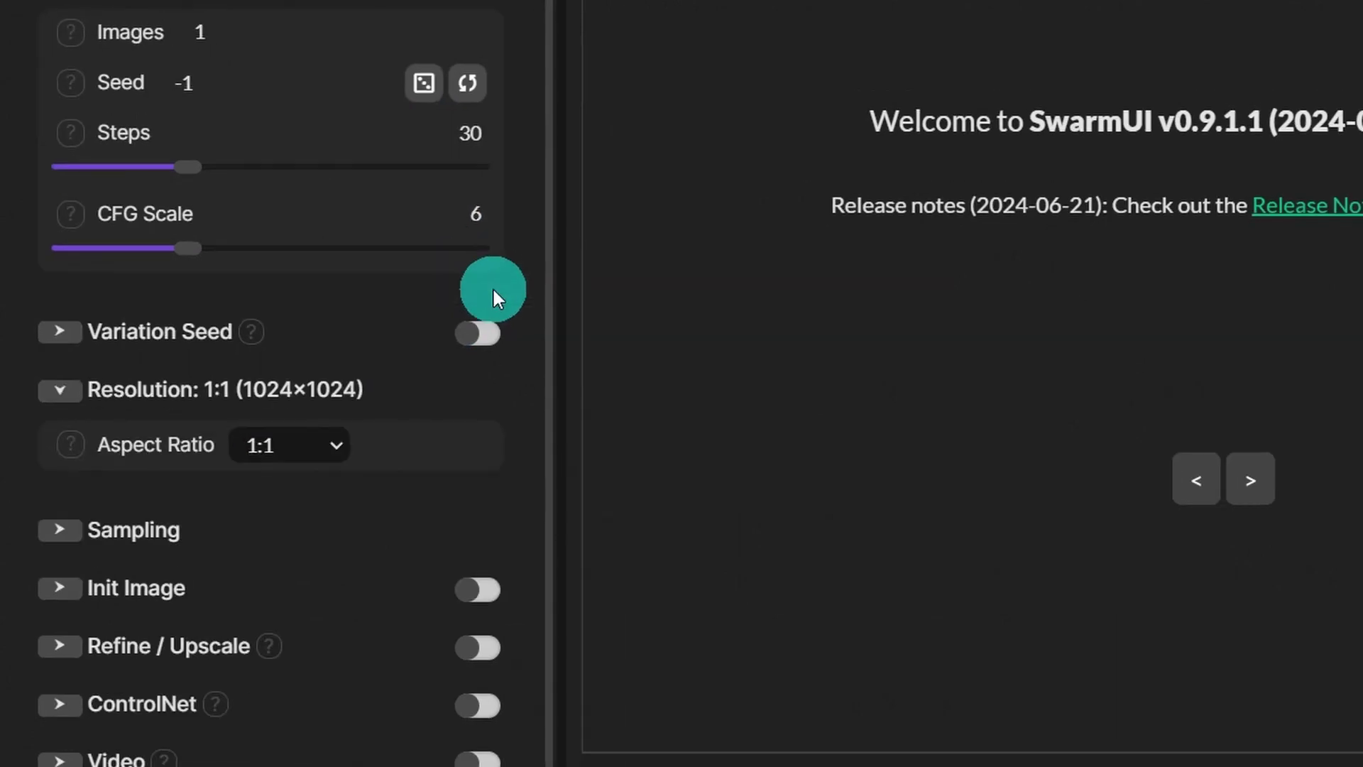
Generate an image from the 'cute dog' prompt, keeping sd_xl_base_1.0 as the model
triple_click(563, 654)
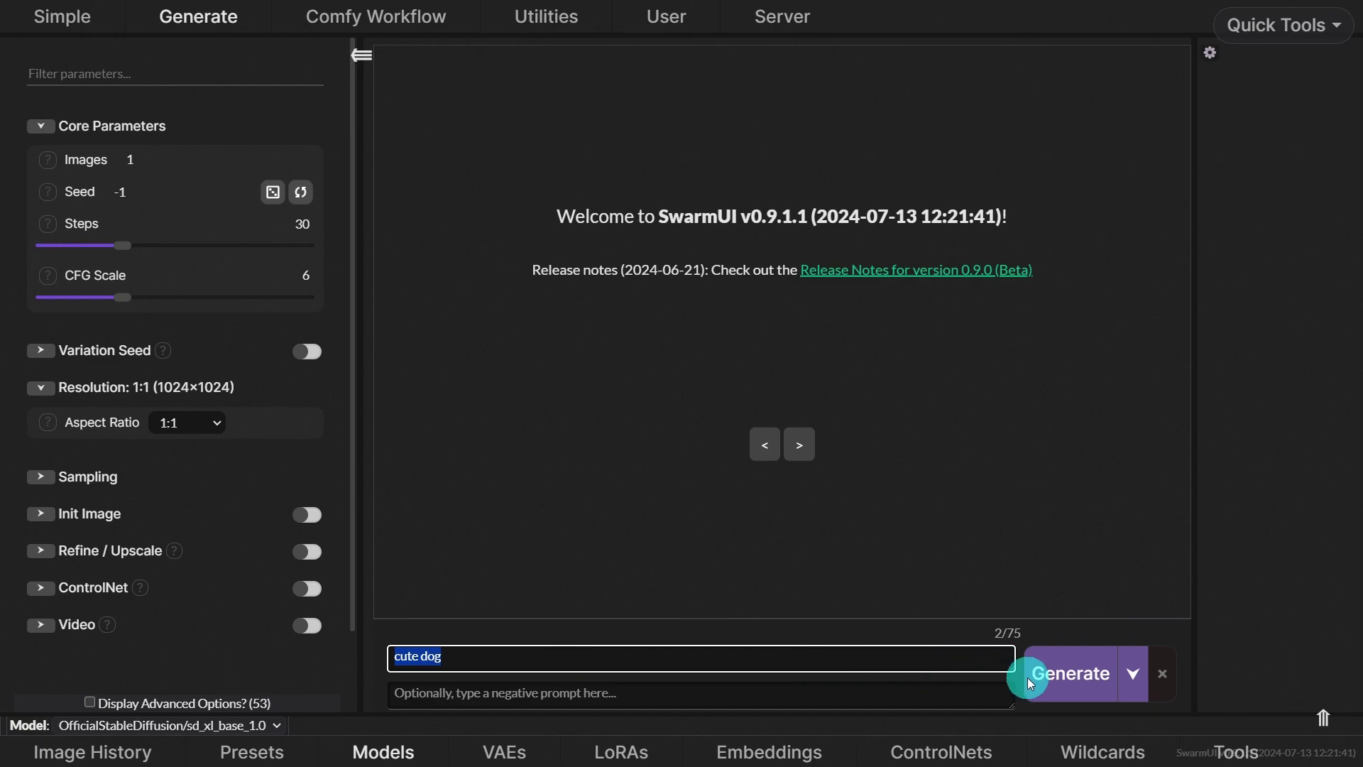
click(1061, 689)
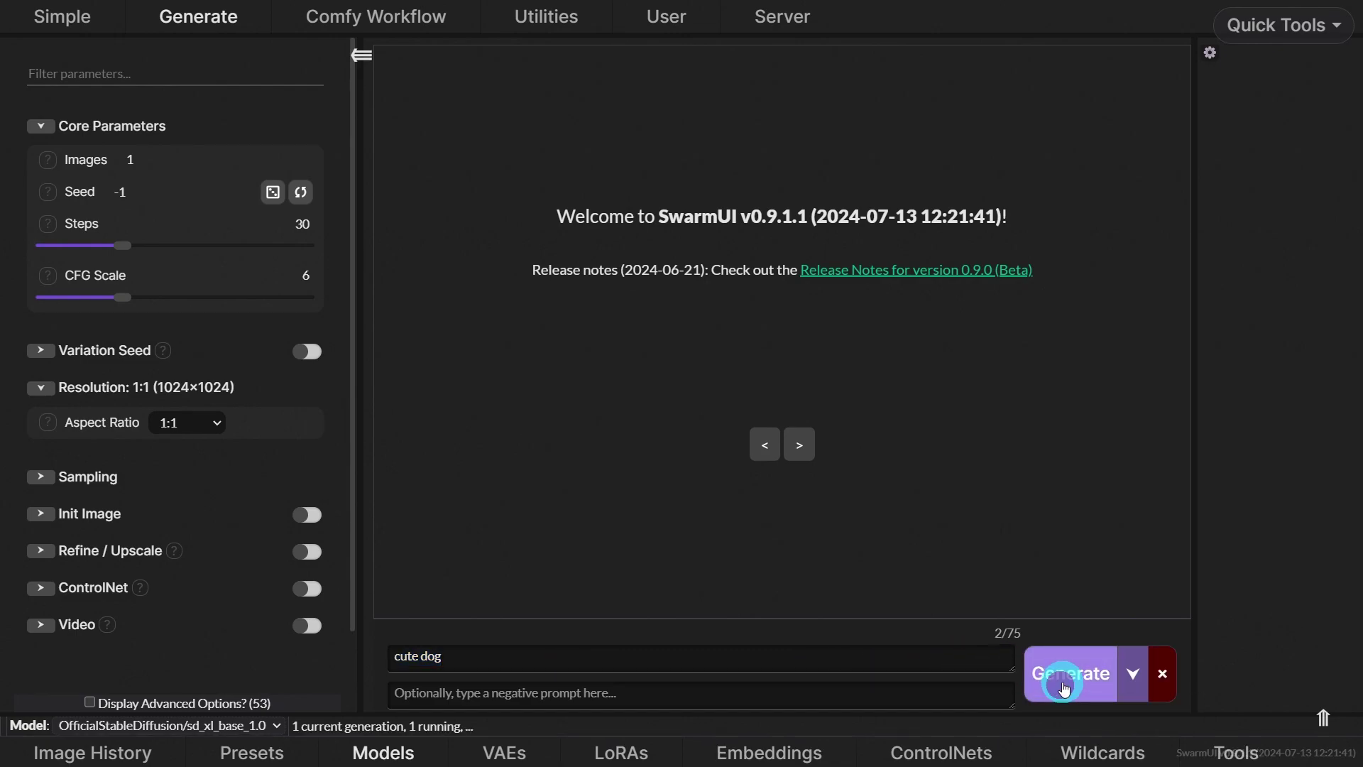
click(383, 752)
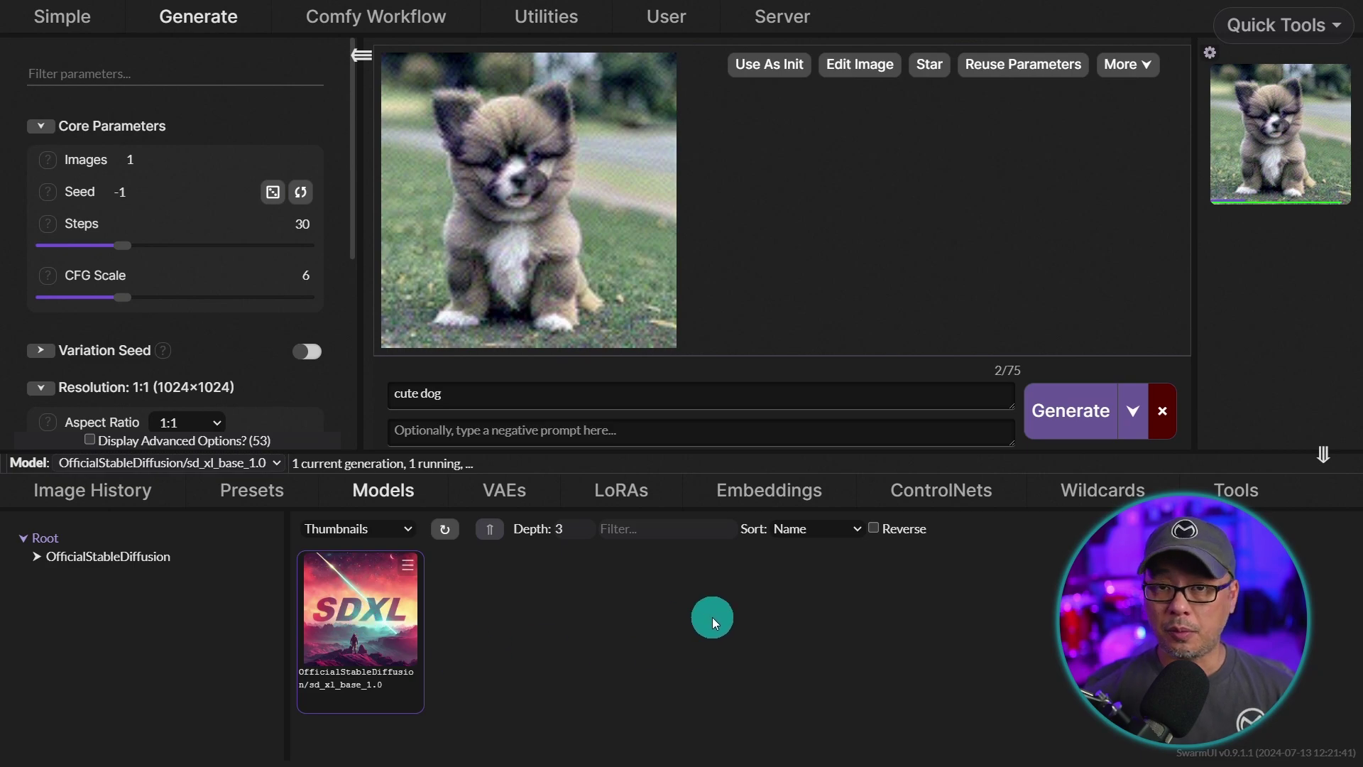
click(245, 465)
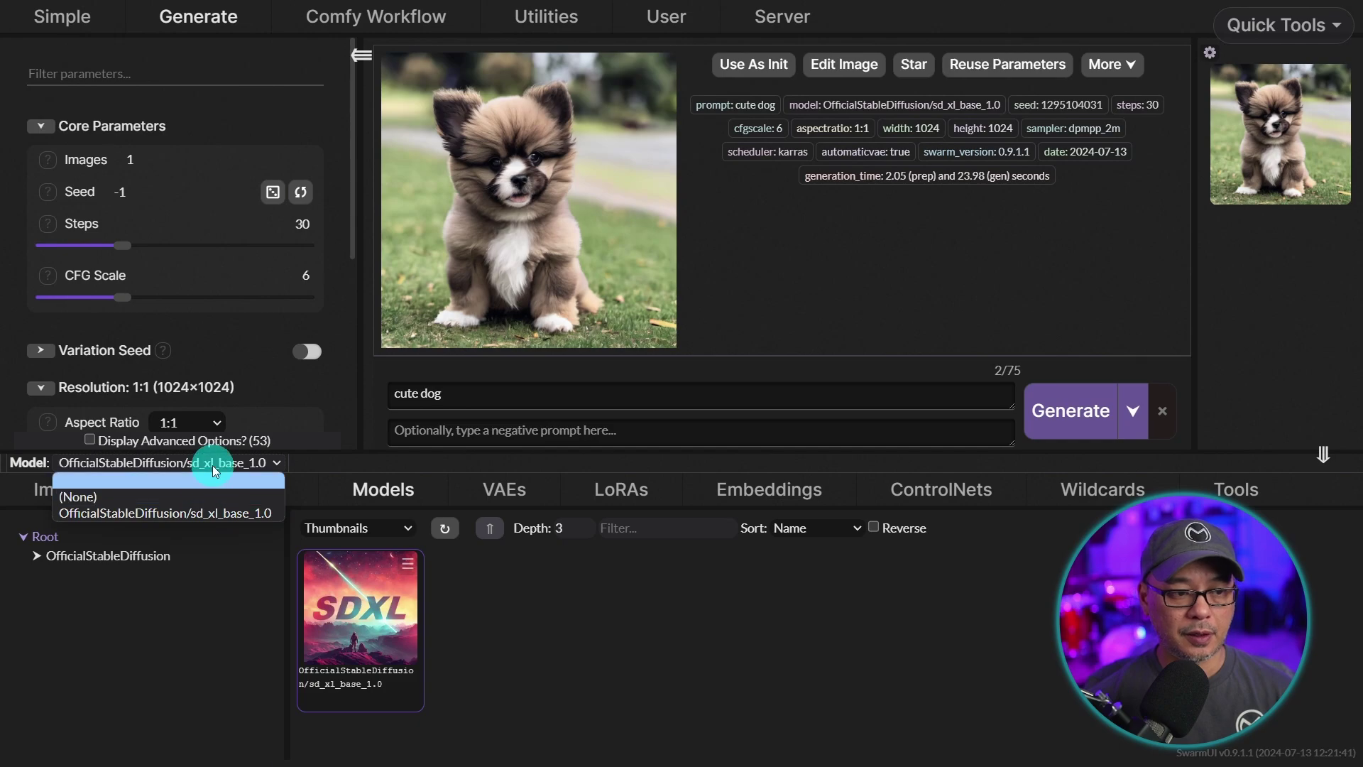
click(653, 643)
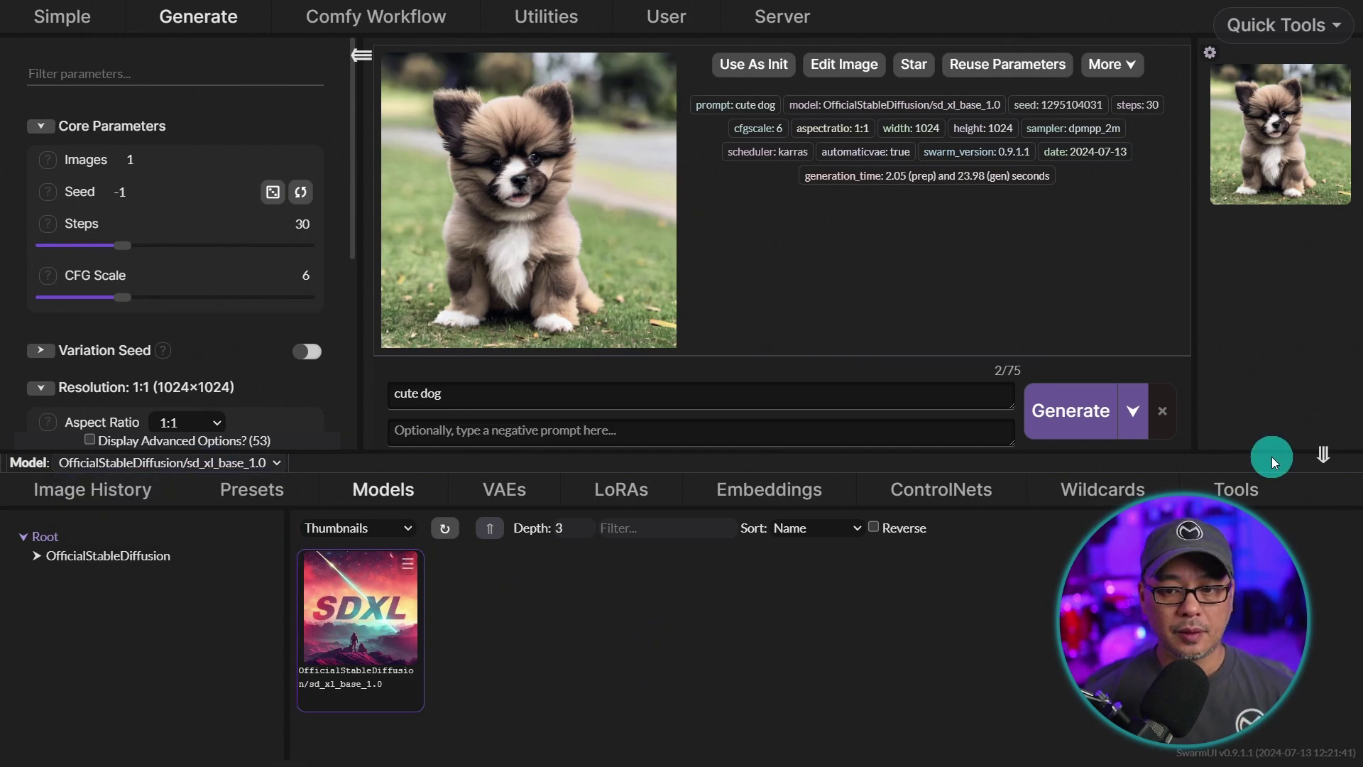
Collapse the models and parameters panels, narrow the history column, and zoom the page
click(1324, 455)
click(1325, 455)
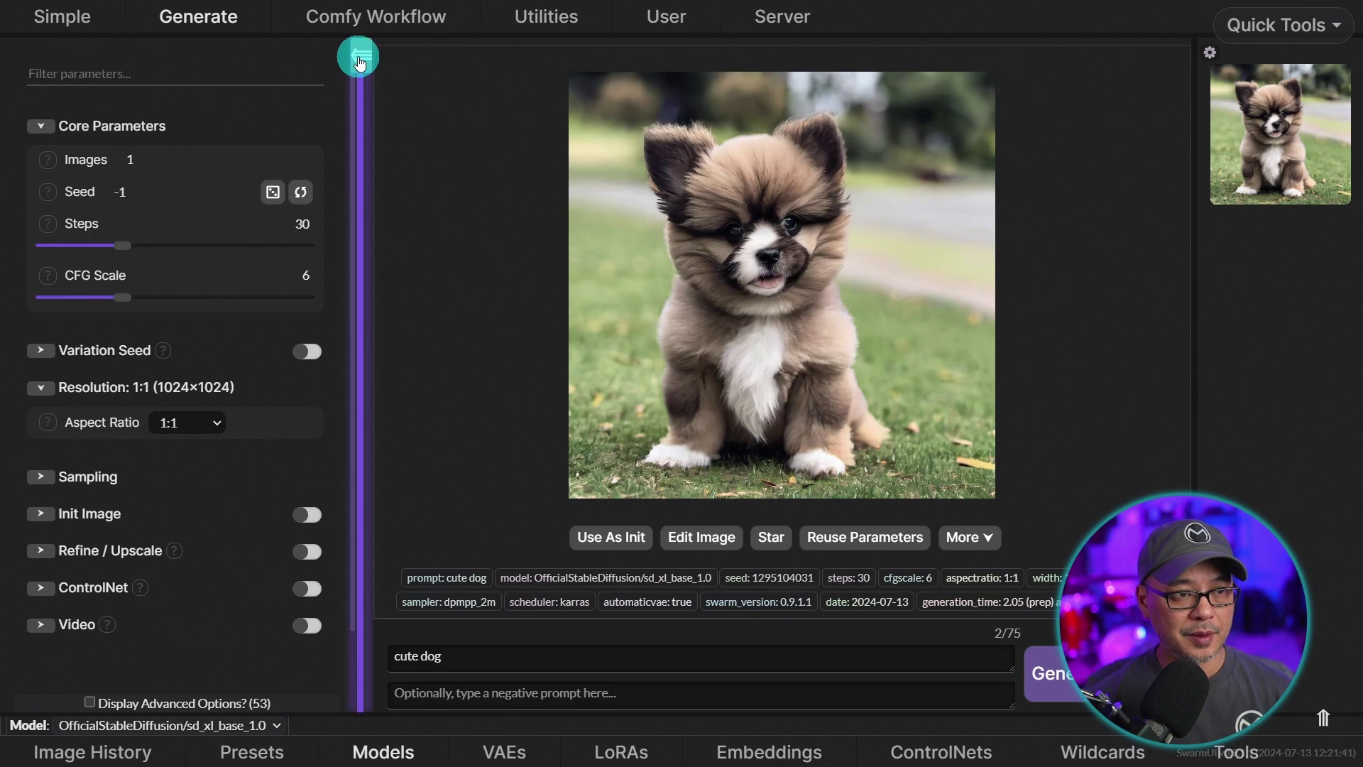
click(359, 59)
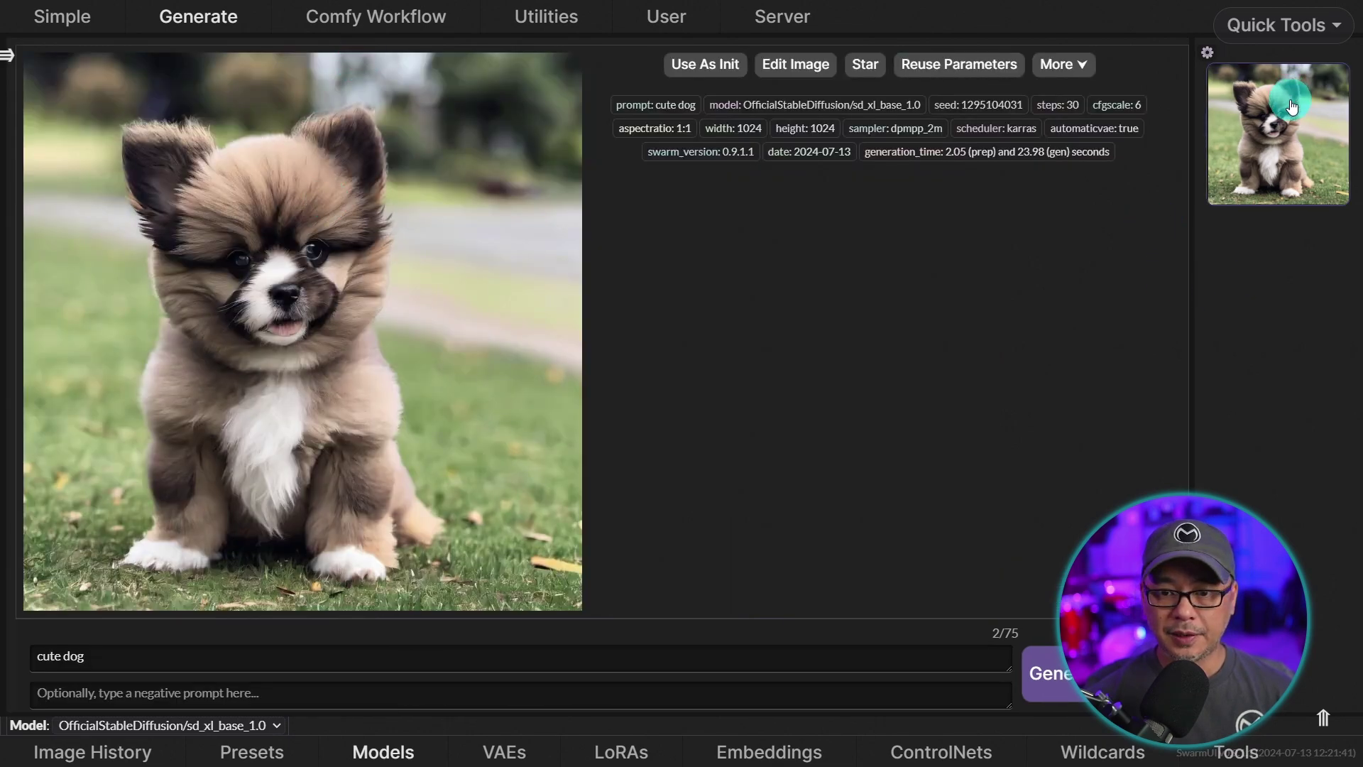
drag(1193, 277, 305, 350)
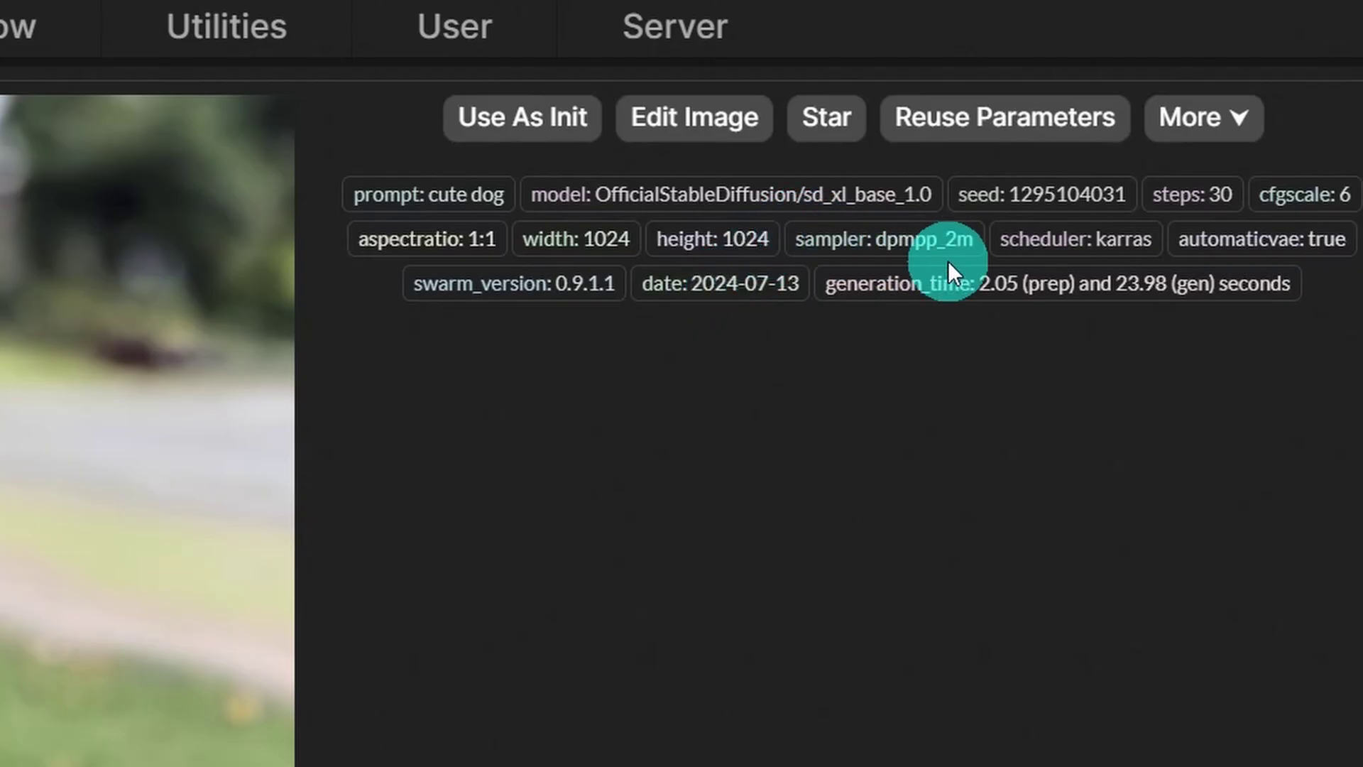
key(ctrl+plus)
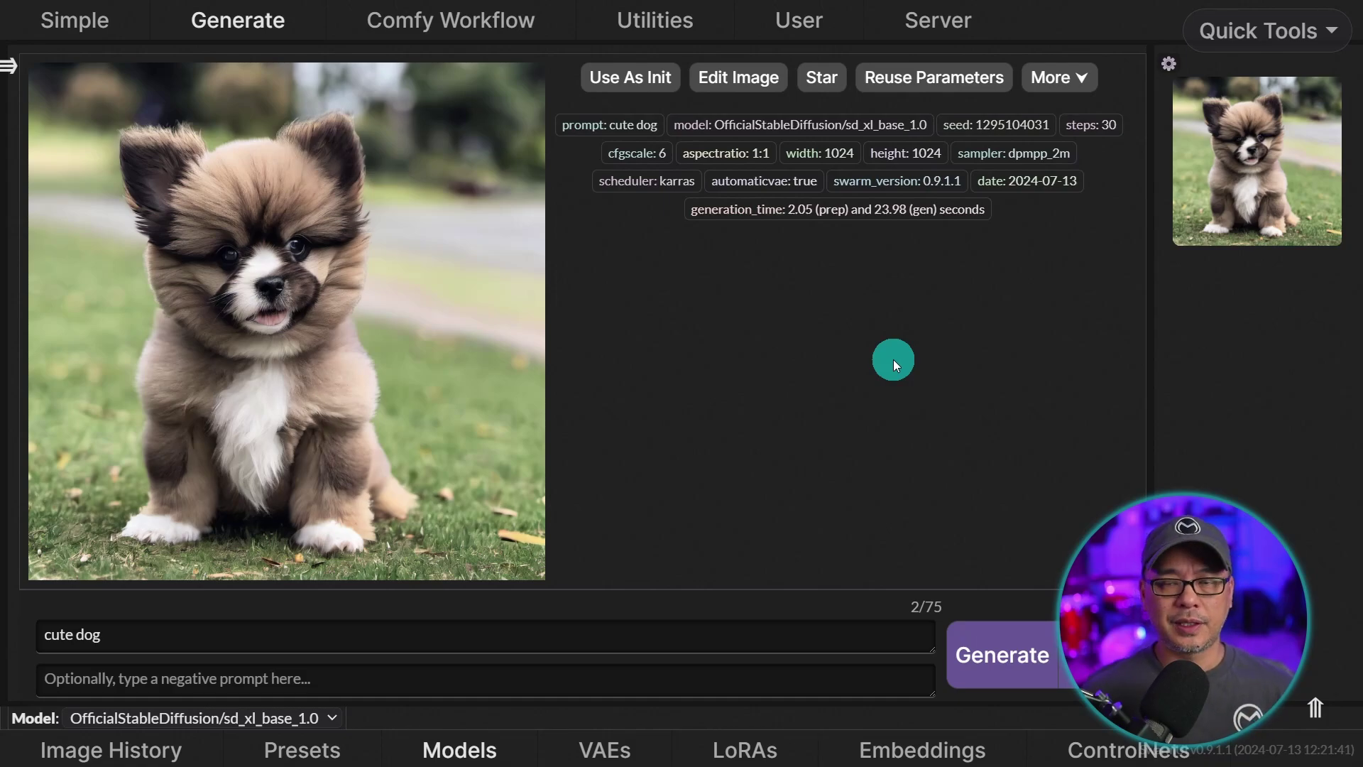
Restore the parameters sidebar and expand the Sampling, Init Image and Refine / Upscale groups
click(8, 76)
scroll(319, 419, down, 4)
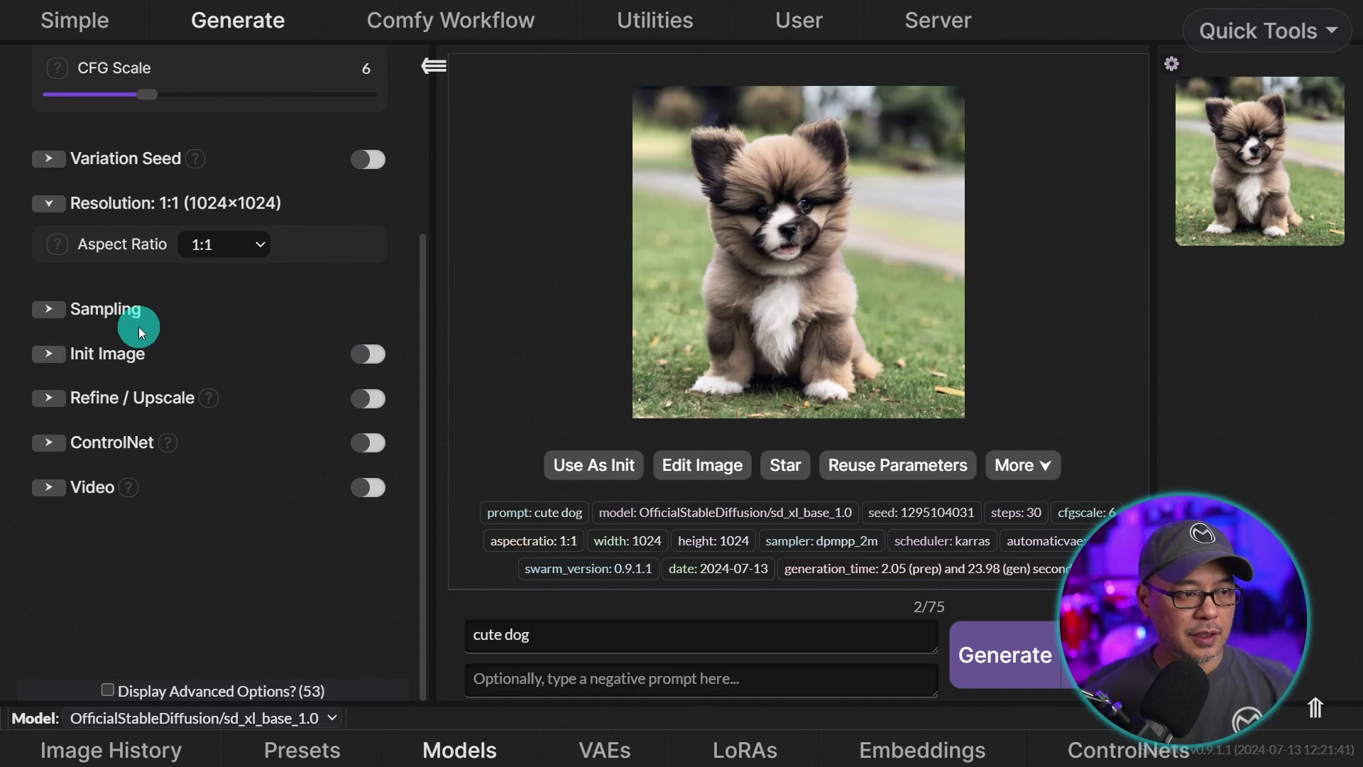
click(49, 309)
scroll(213, 313, down, 3)
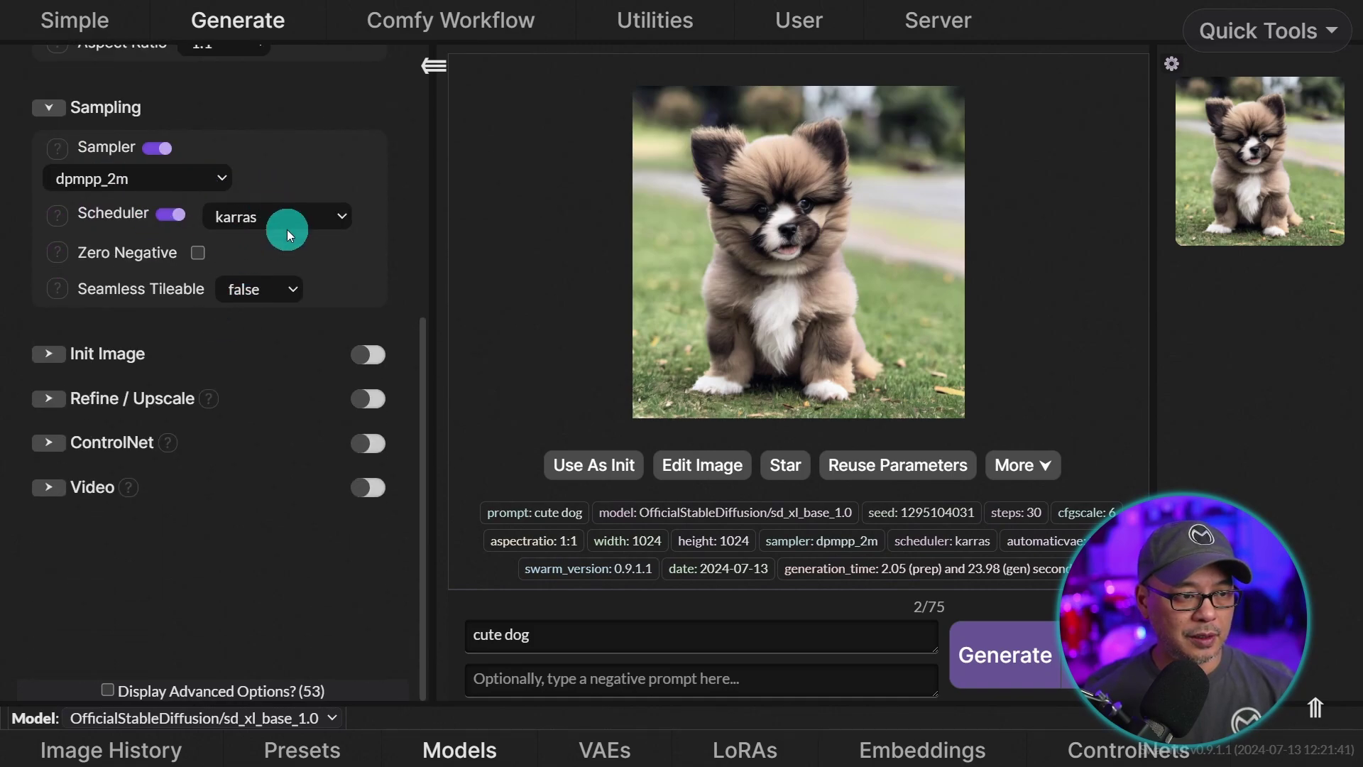
click(49, 354)
scroll(283, 280, down, 1)
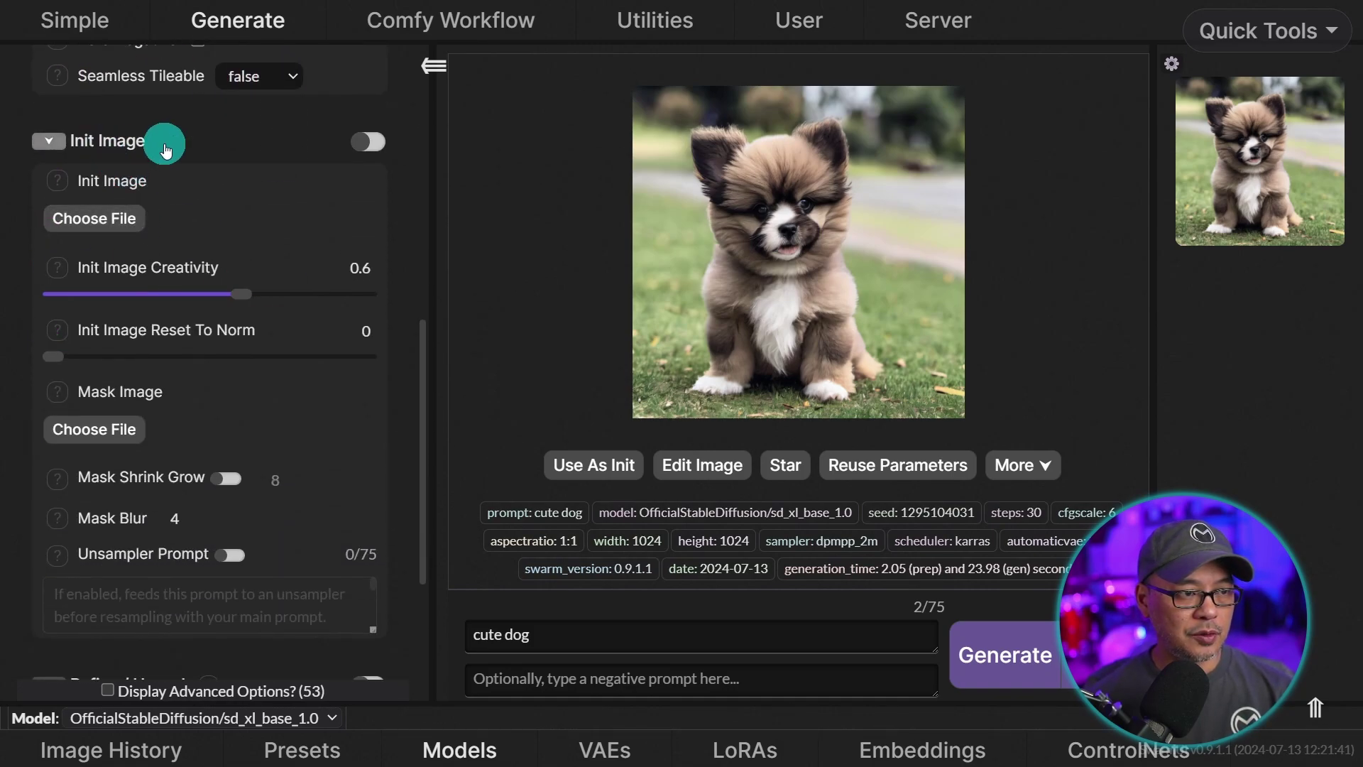
scroll(275, 305, down, 4)
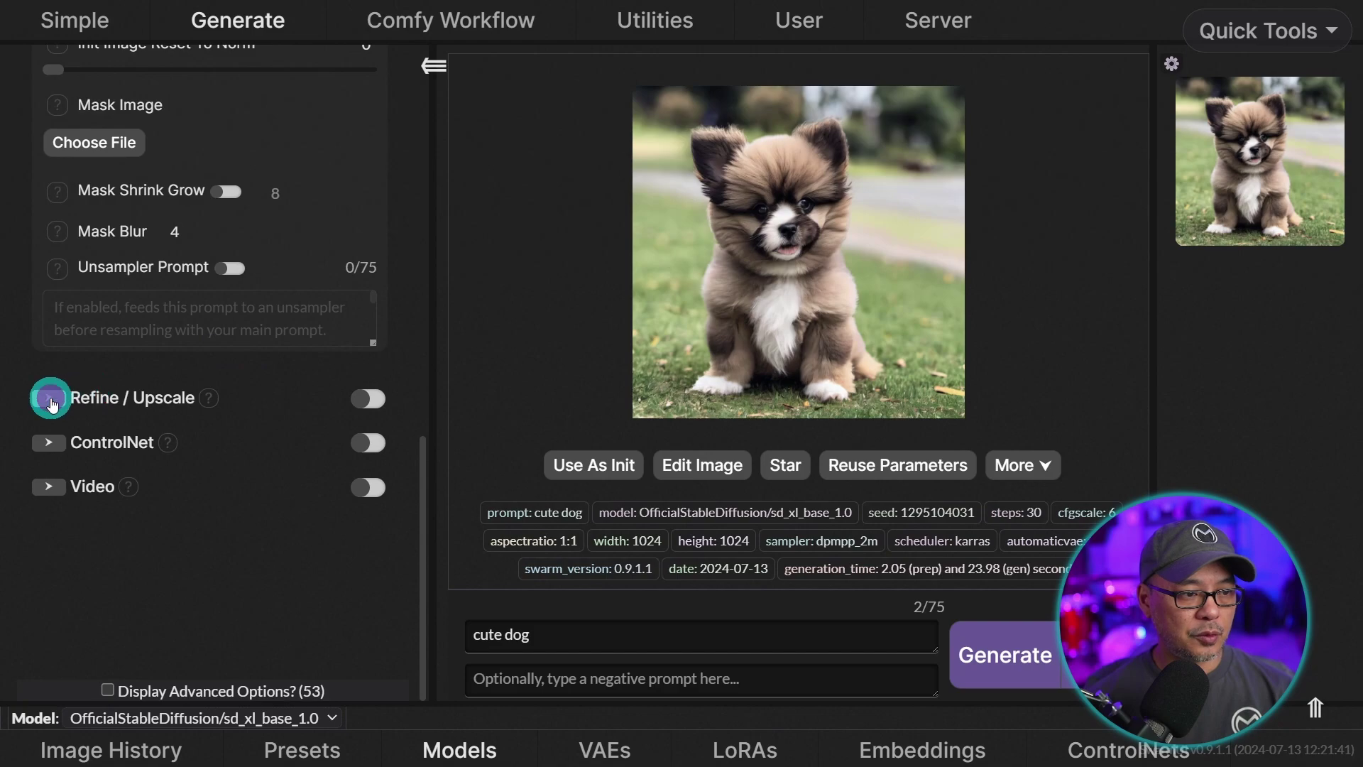
click(47, 396)
Expand the ControlNet and Video groups to show their default settings
scroll(250, 323, down, 2)
scroll(244, 316, down, 4)
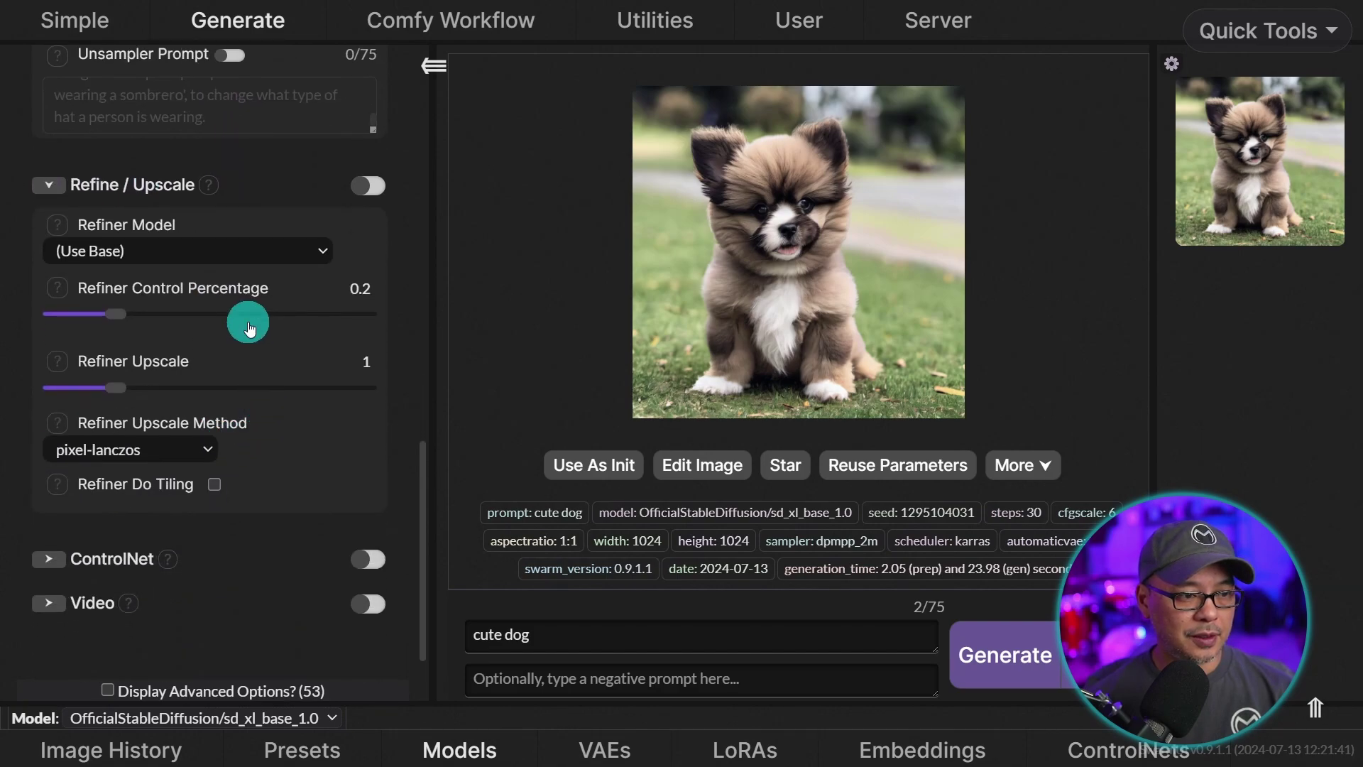
click(56, 447)
scroll(284, 404, down, 4)
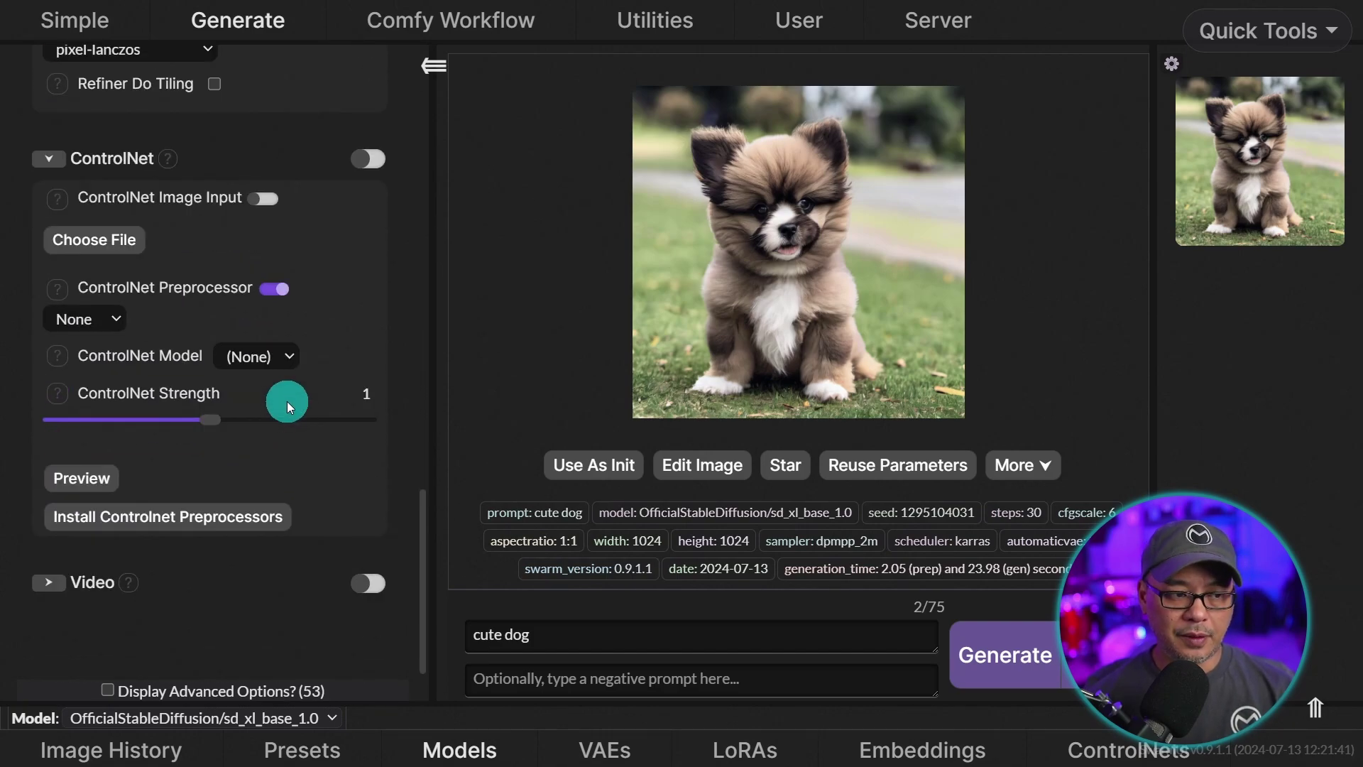
click(55, 583)
scroll(268, 256, down, 5)
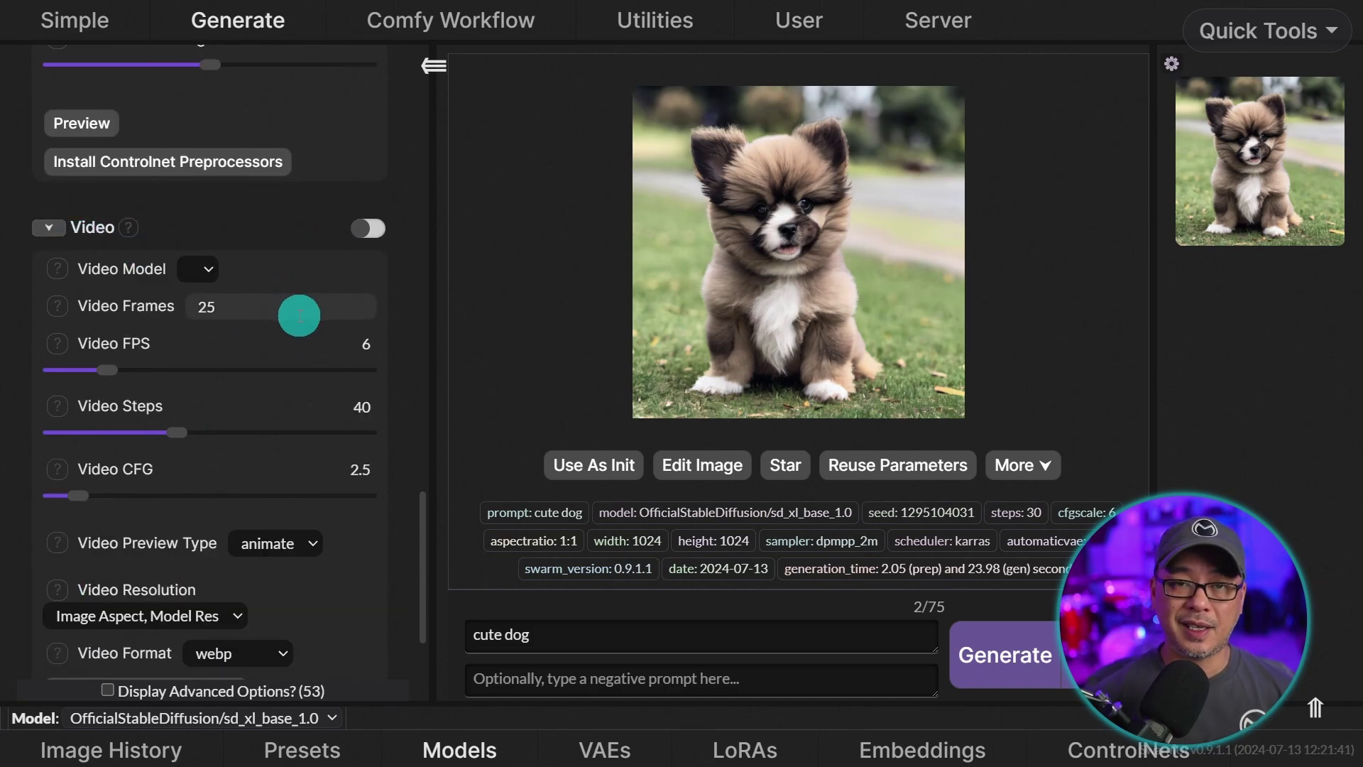
scroll(284, 323, down, 1)
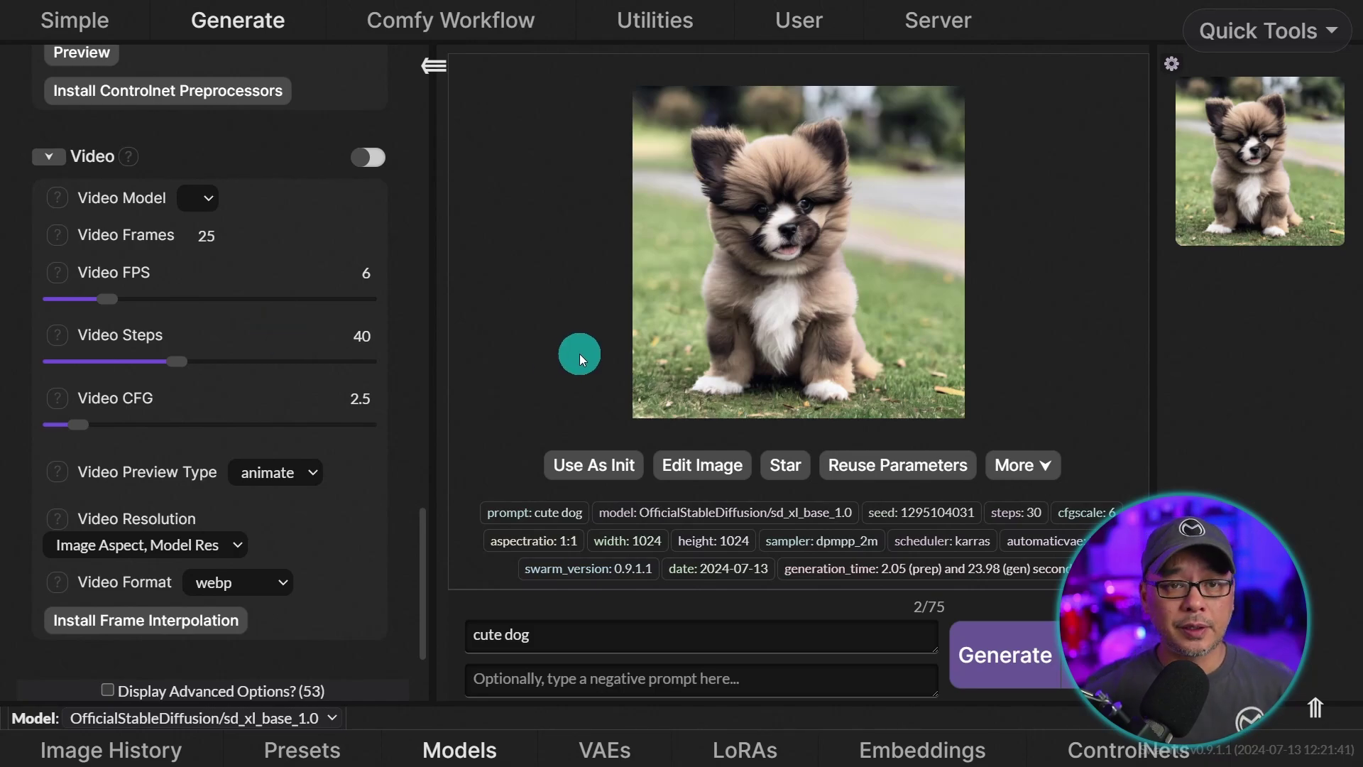
Open Server Configuration from the Server tab and scroll down to the Paths section
click(938, 37)
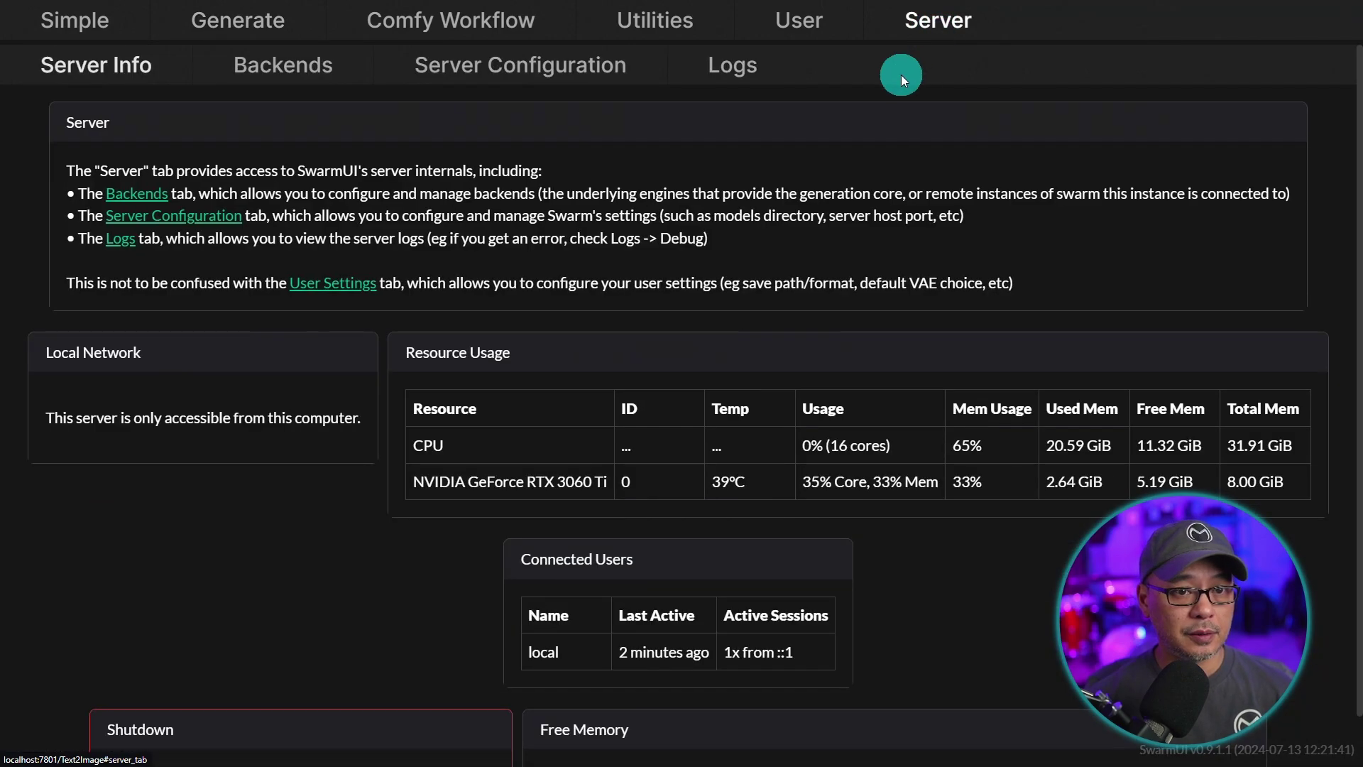
click(492, 75)
scroll(449, 211, down, 1)
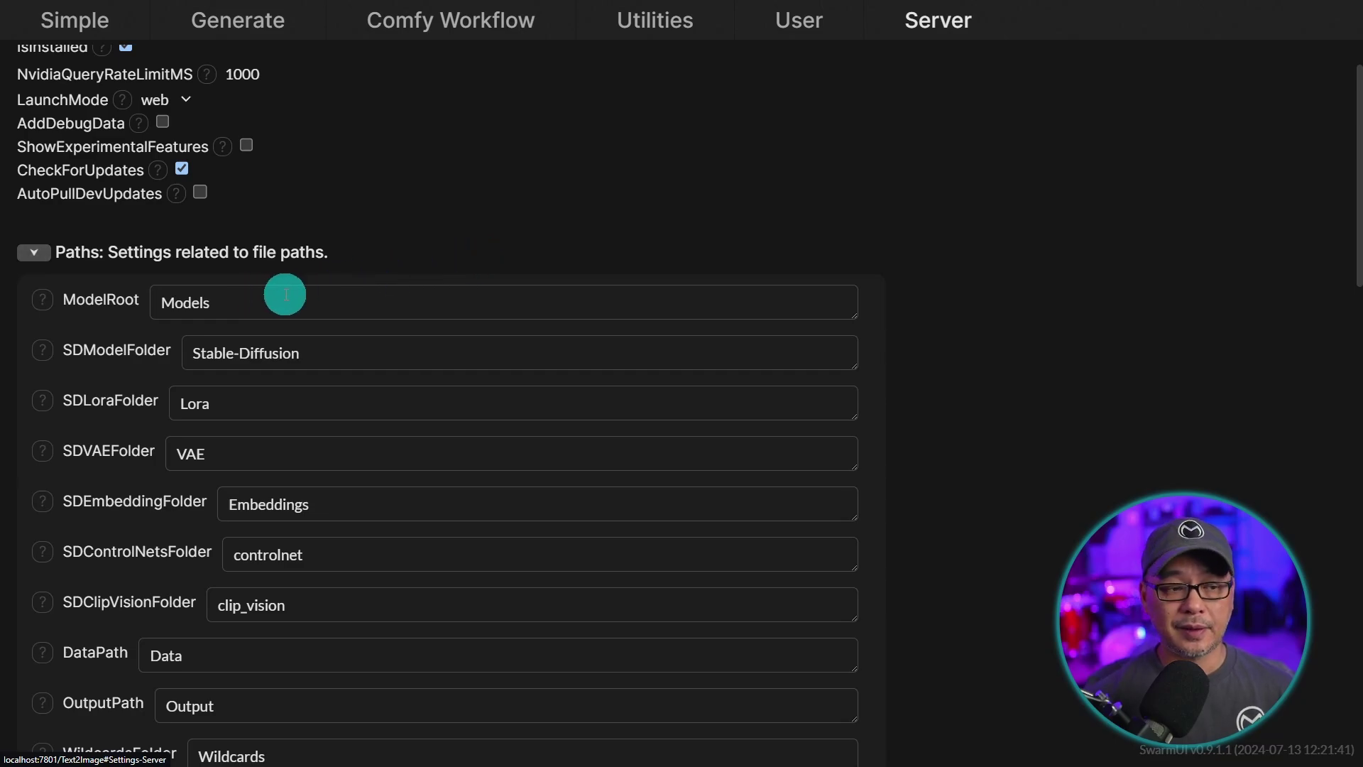
scroll(526, 258, down, 1)
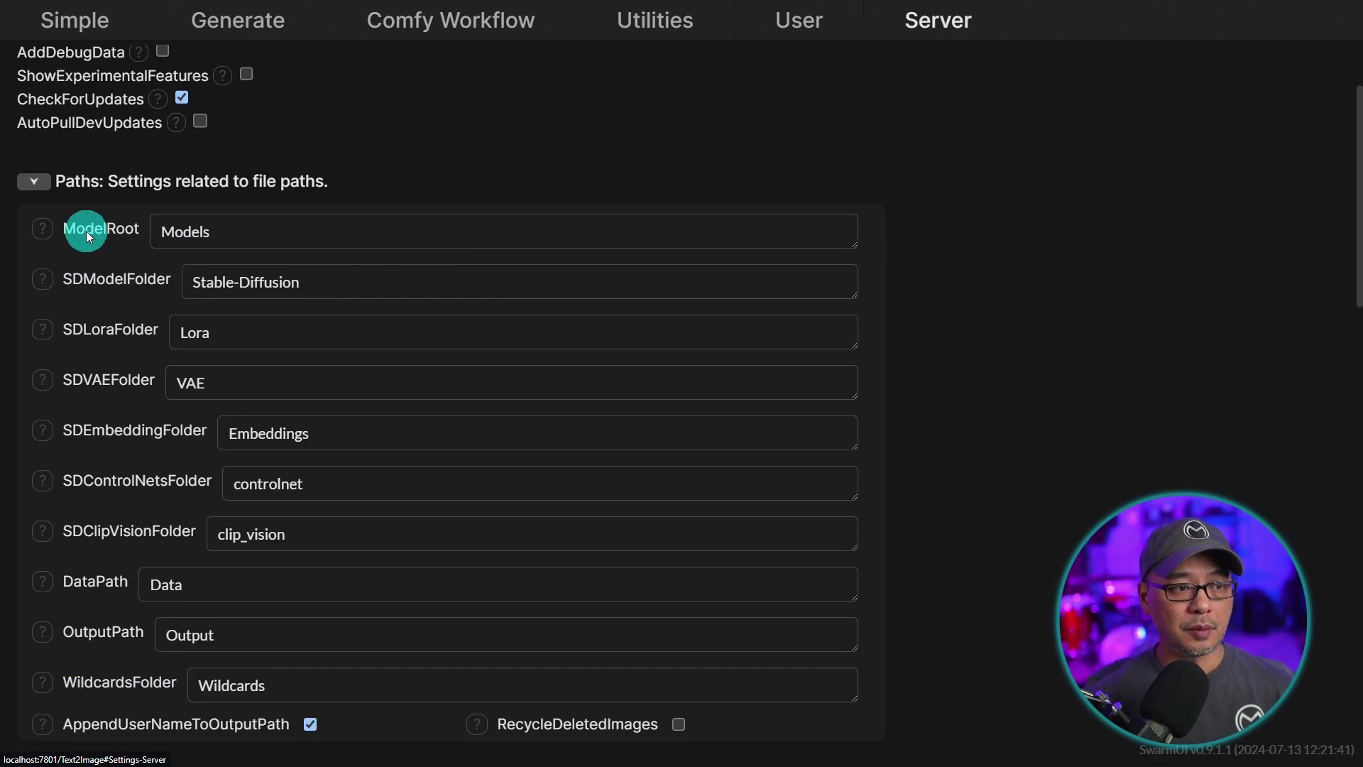
Inspect the ModelRoot, SDModelFolder, SDLoraFolder and SDVAEFolder path fields
click(291, 233)
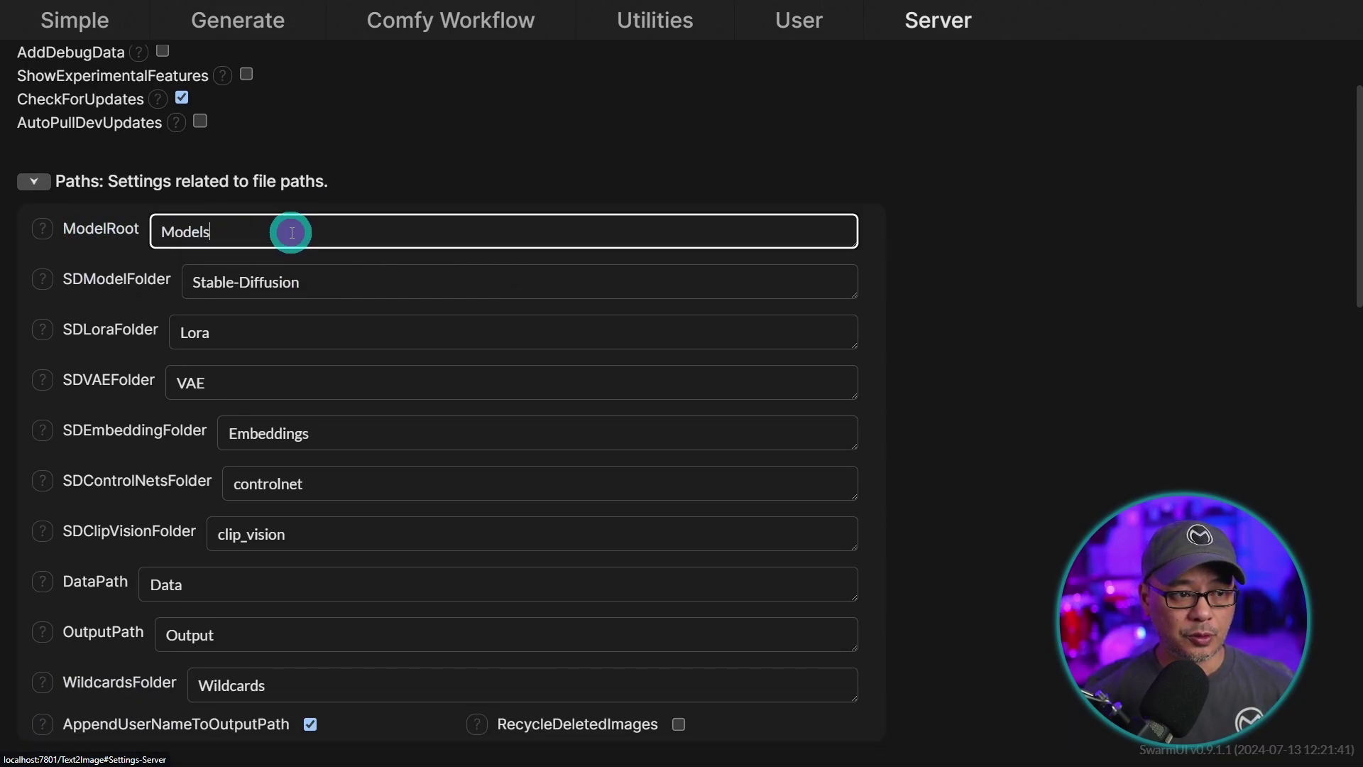
click(374, 282)
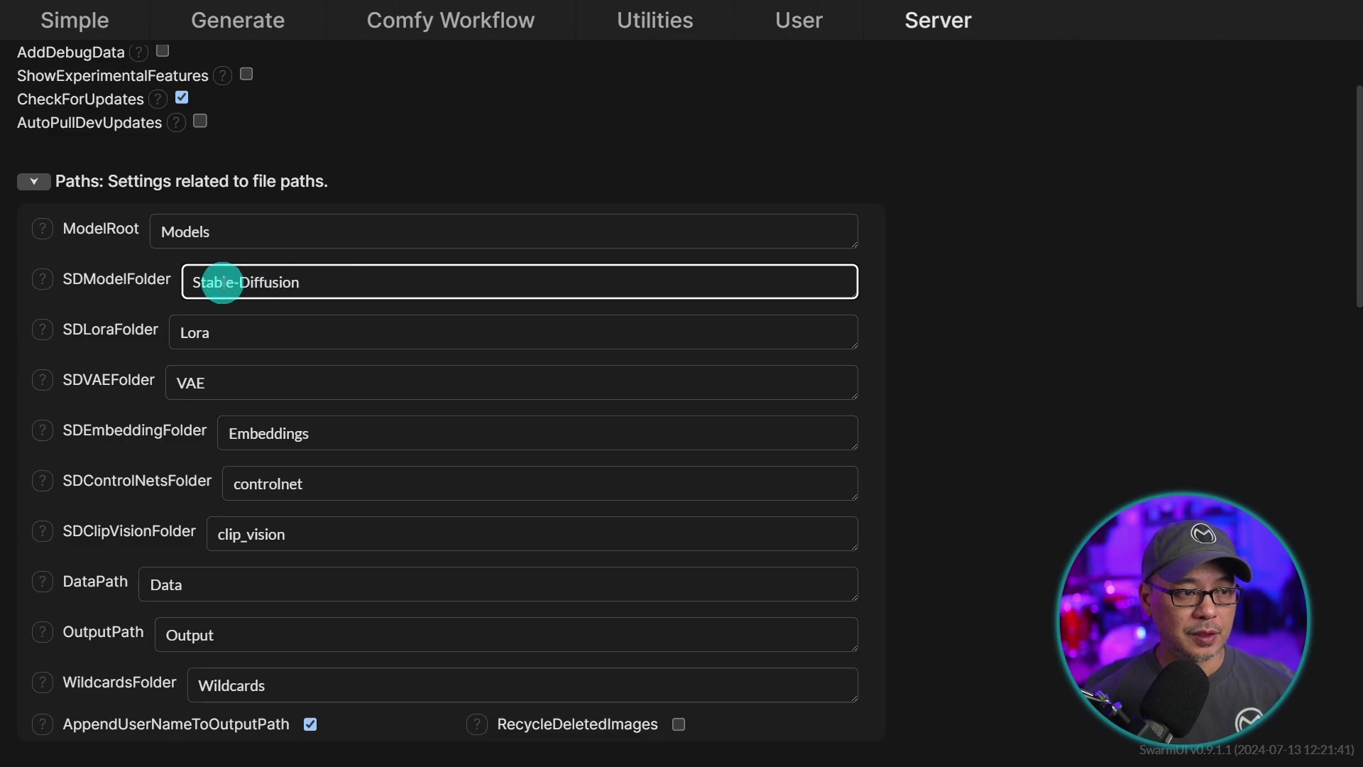
scroll(222, 286, down, 1)
click(264, 261)
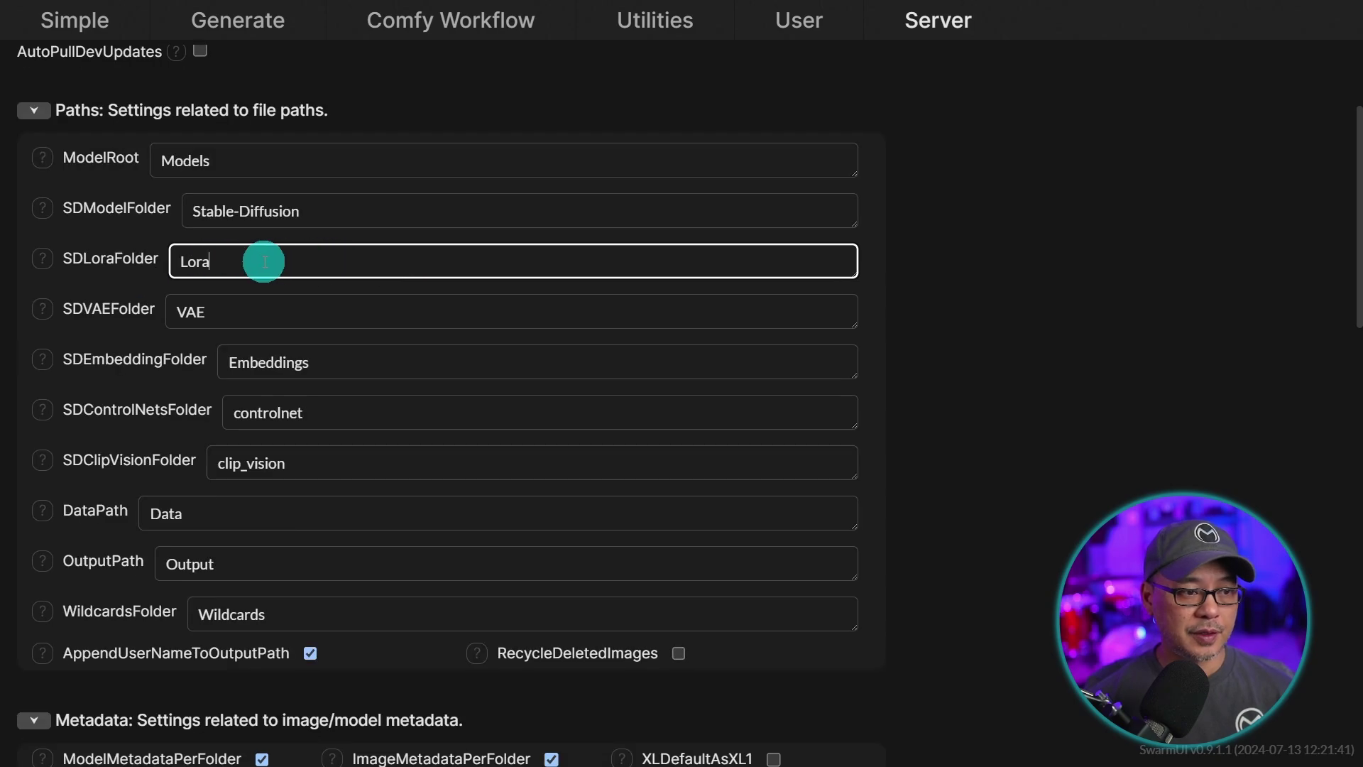
click(252, 318)
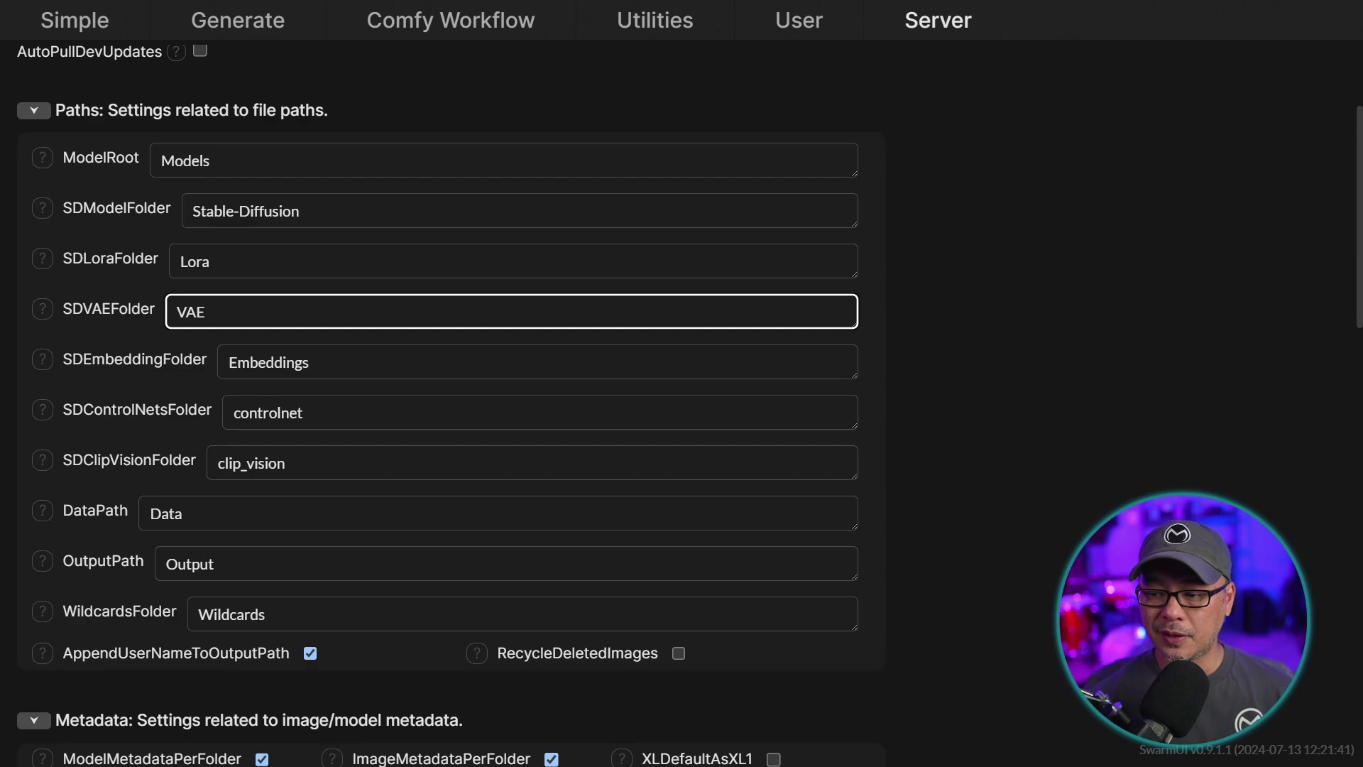
Open the SwarmUI Models folder in File Explorer, showing subfolders as extra large icons
click(577, 462)
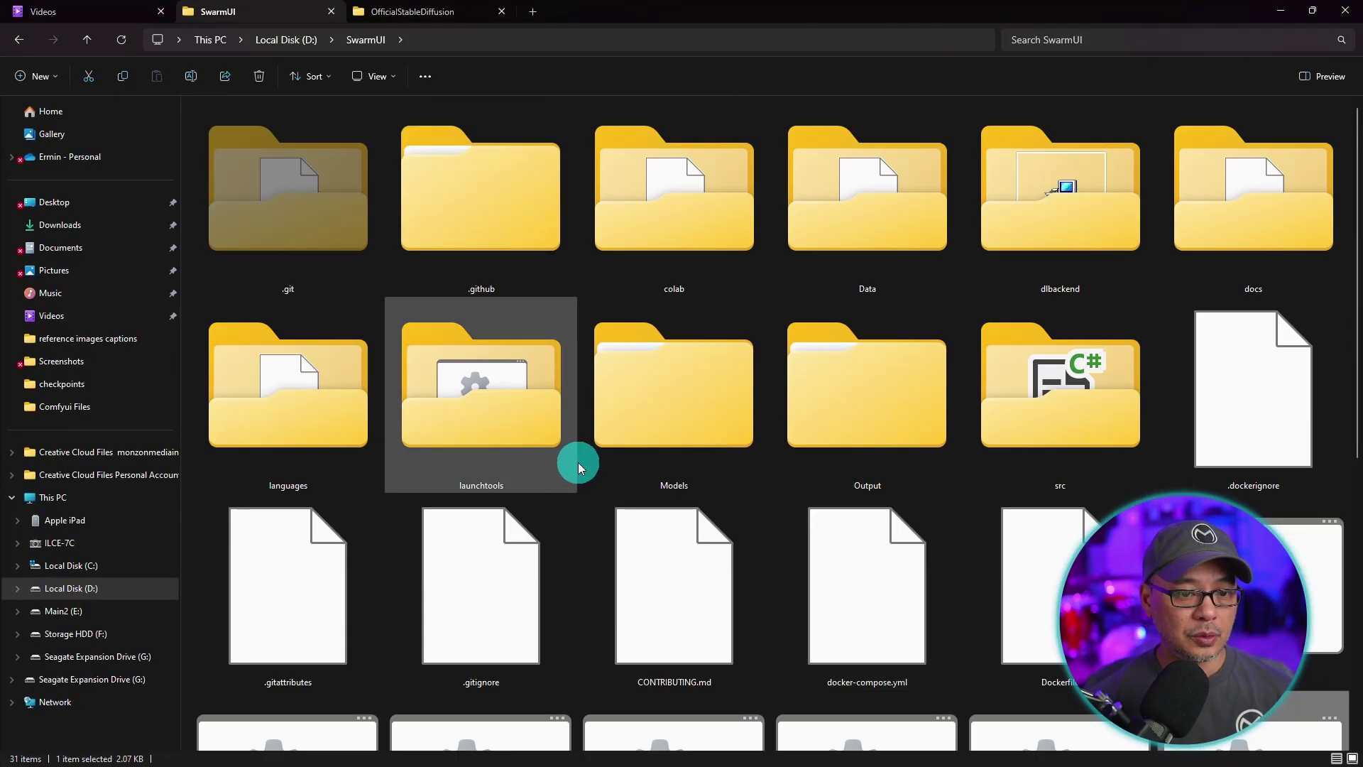
double_click(679, 390)
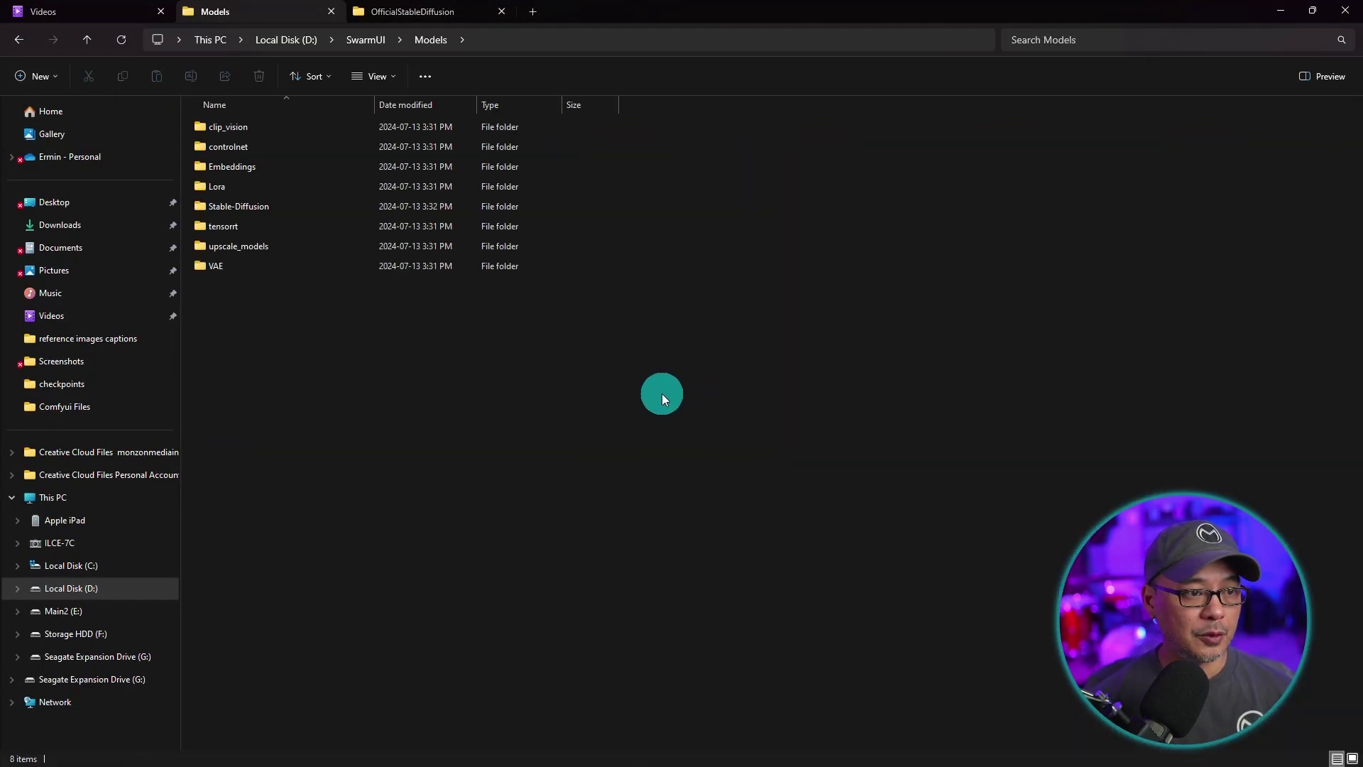
key(ctrl+shift+1)
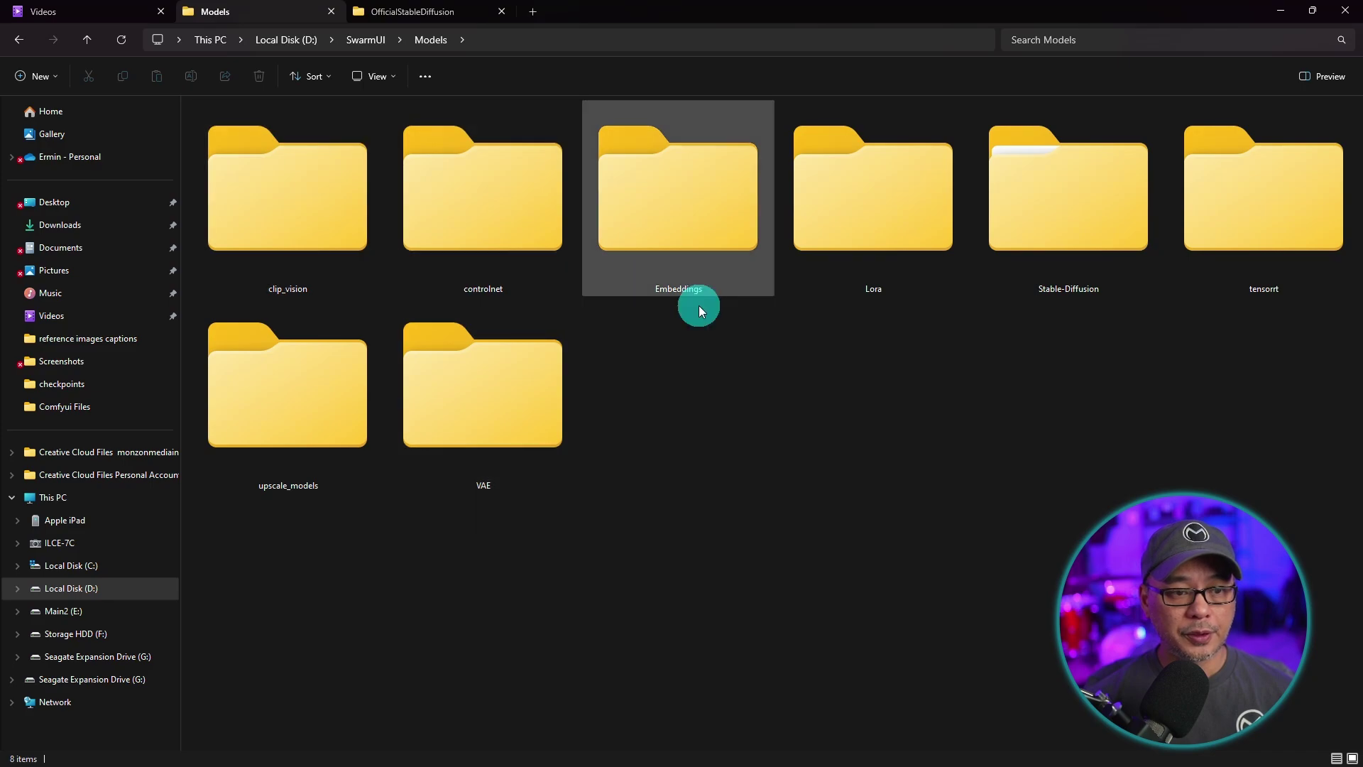
click(488, 196)
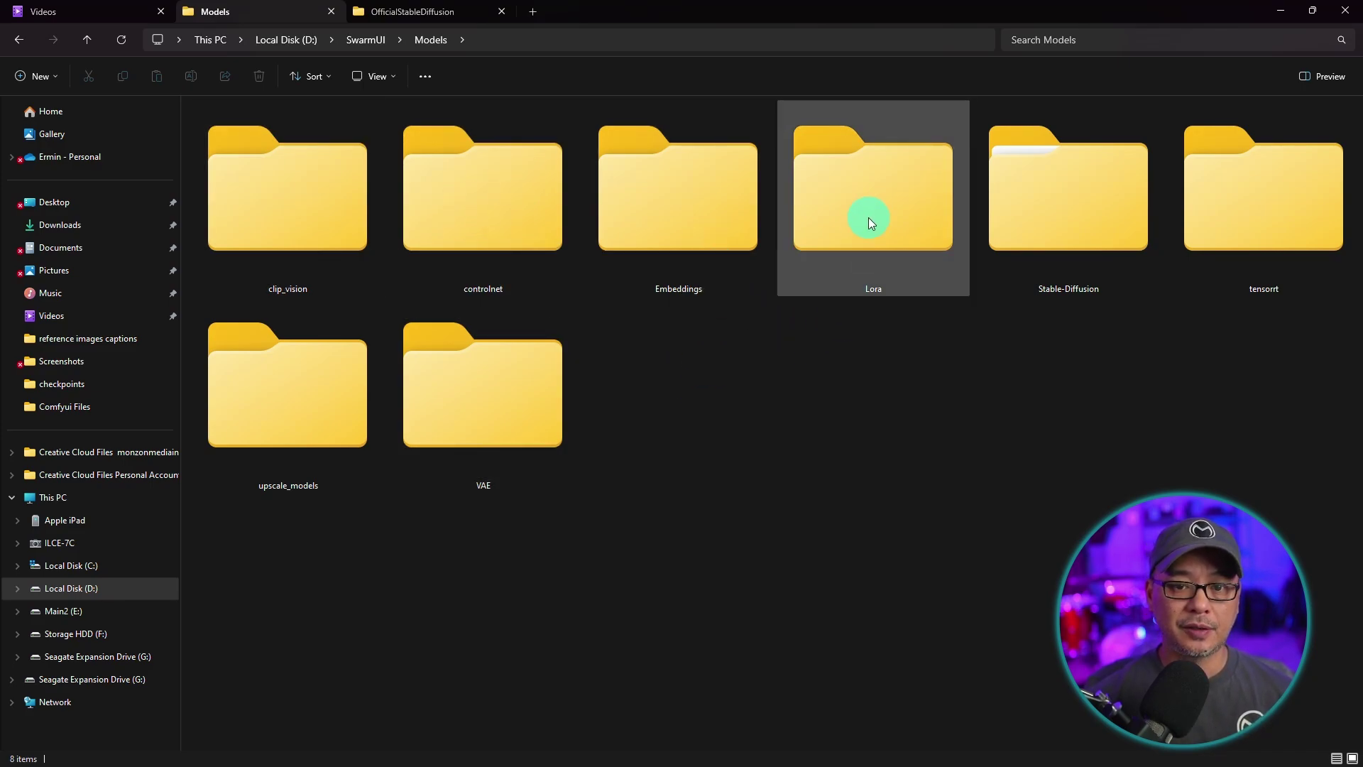
Open Stable-Diffusion > OfficialStableDiffusion as extra large icons and select sd_xl_base_1.0
double_click(1079, 220)
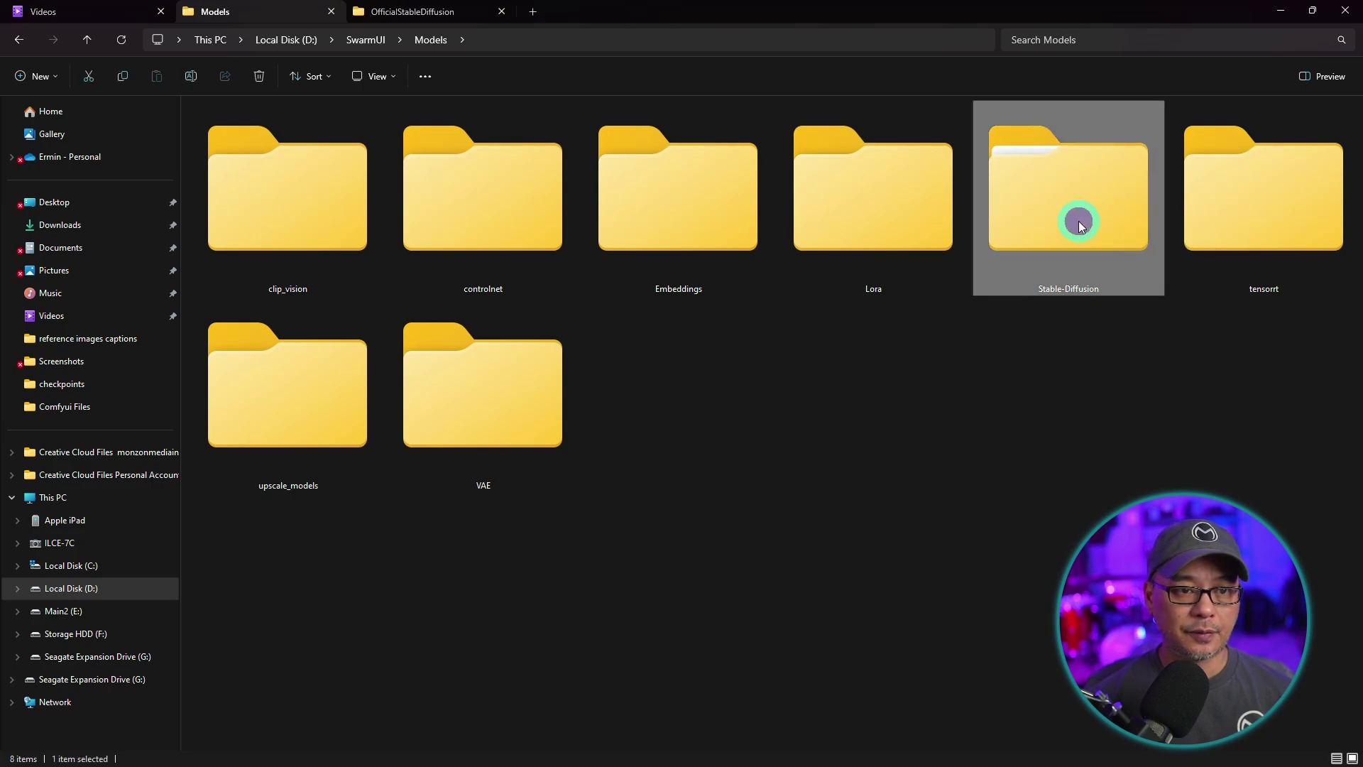
key(ctrl+shift+2)
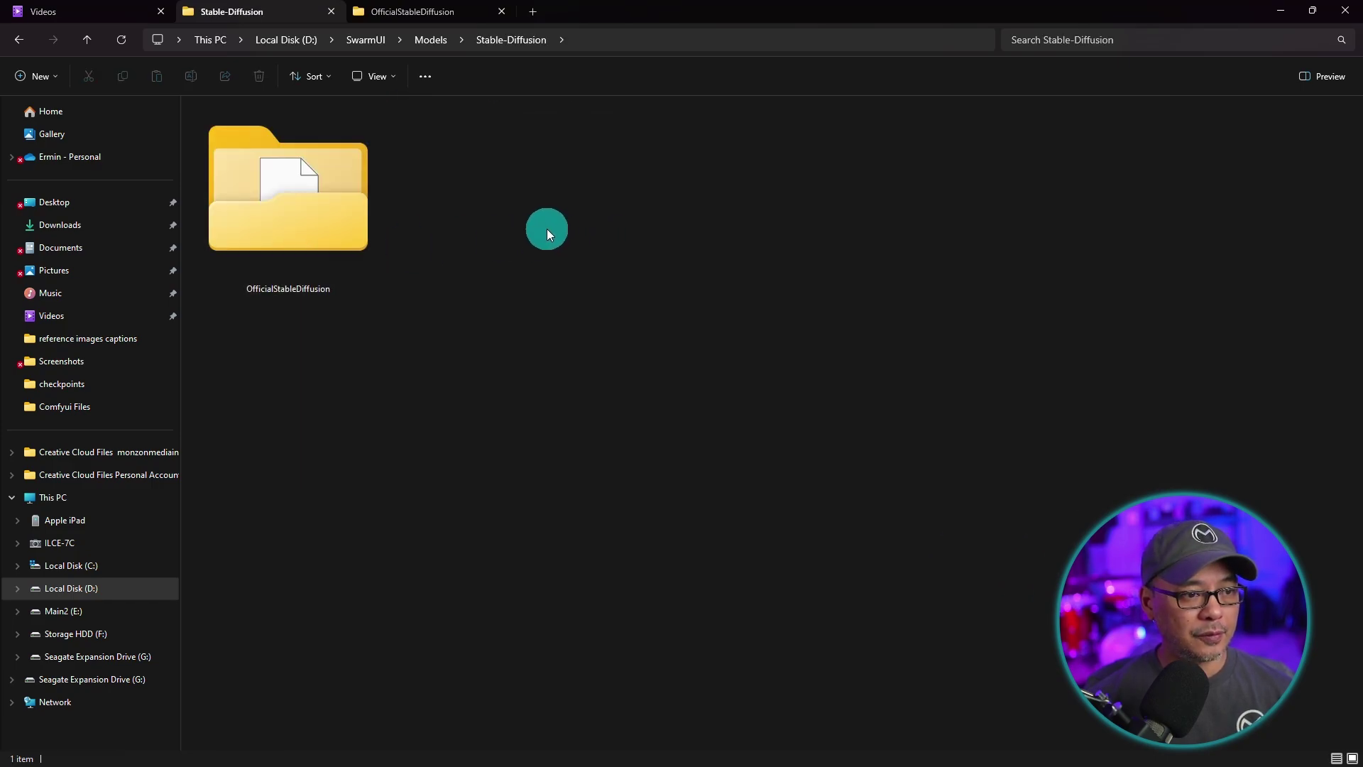
double_click(334, 189)
click(389, 76)
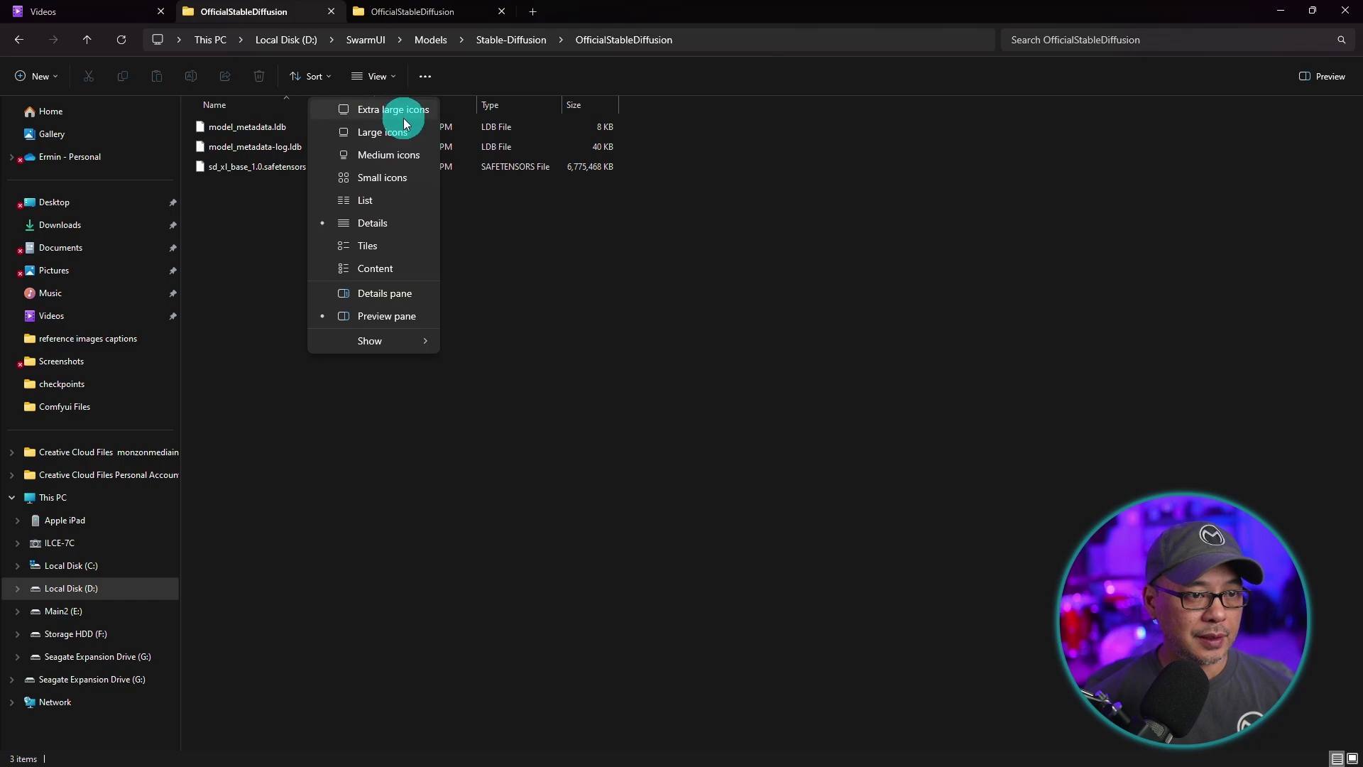
click(396, 109)
click(649, 208)
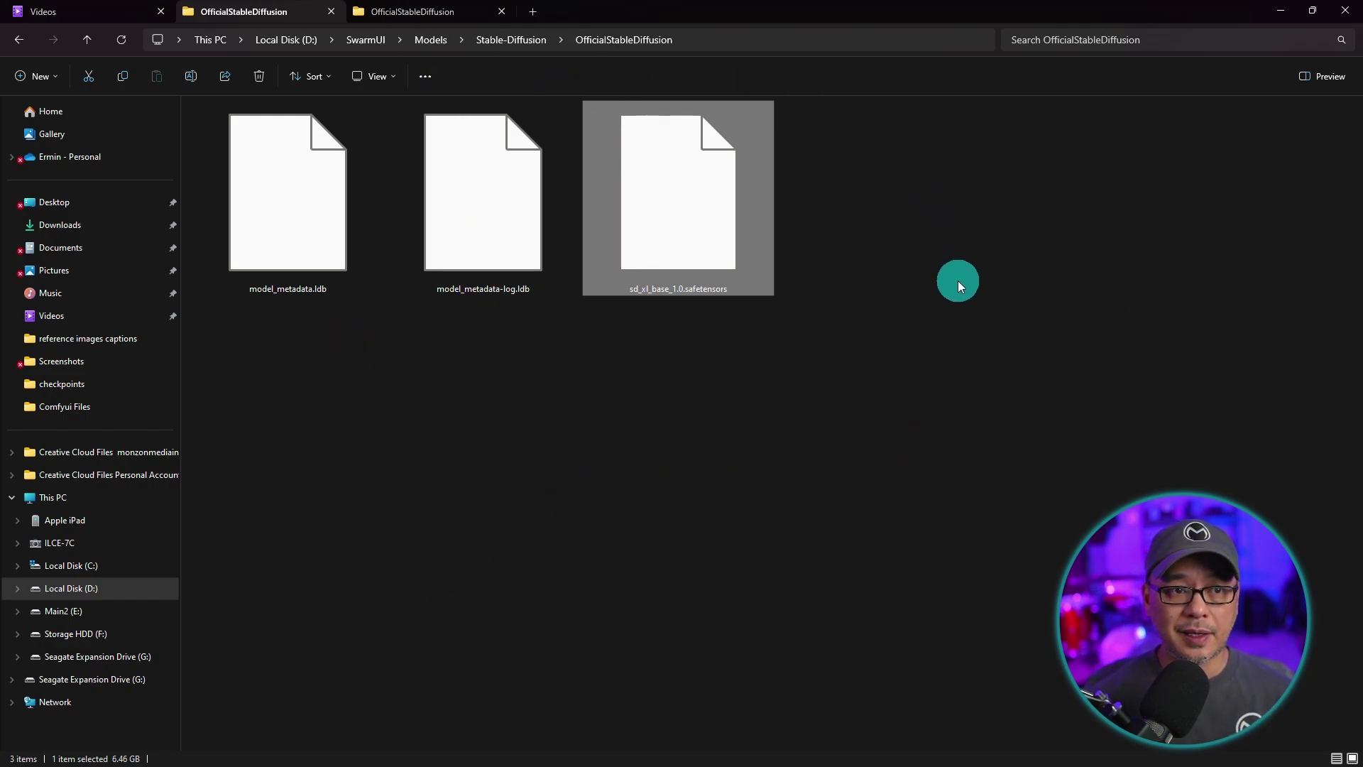
Navigate from the SwarmUI folder to Output\local\raw\2024-07-13
click(365, 42)
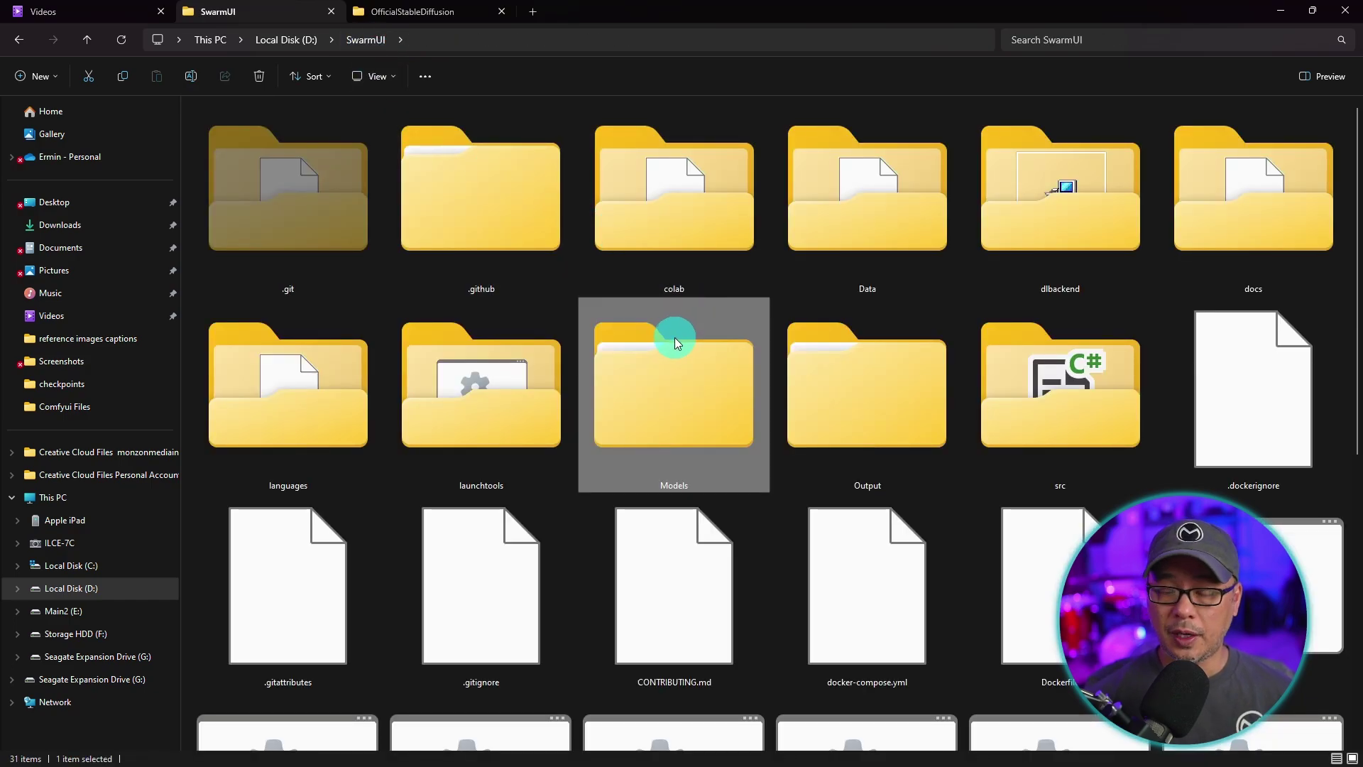
double_click(880, 398)
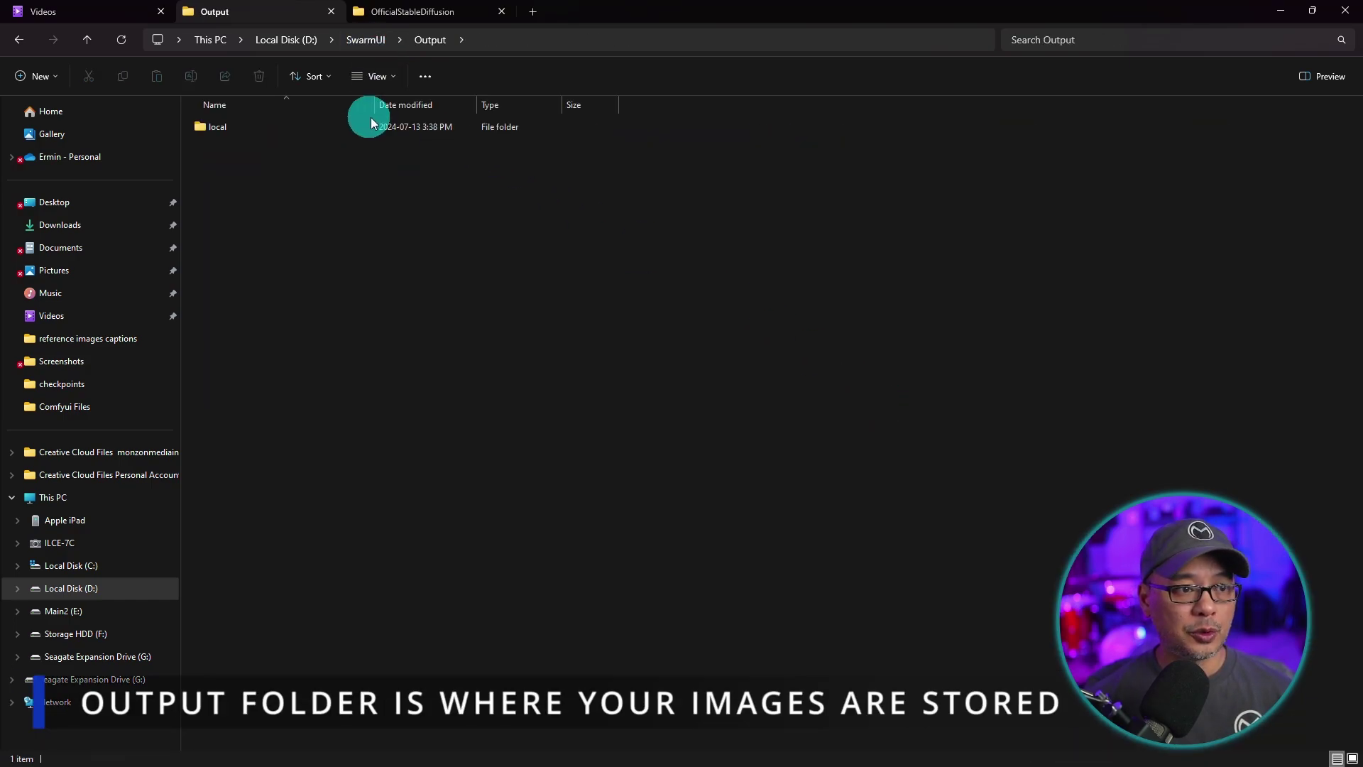
double_click(309, 128)
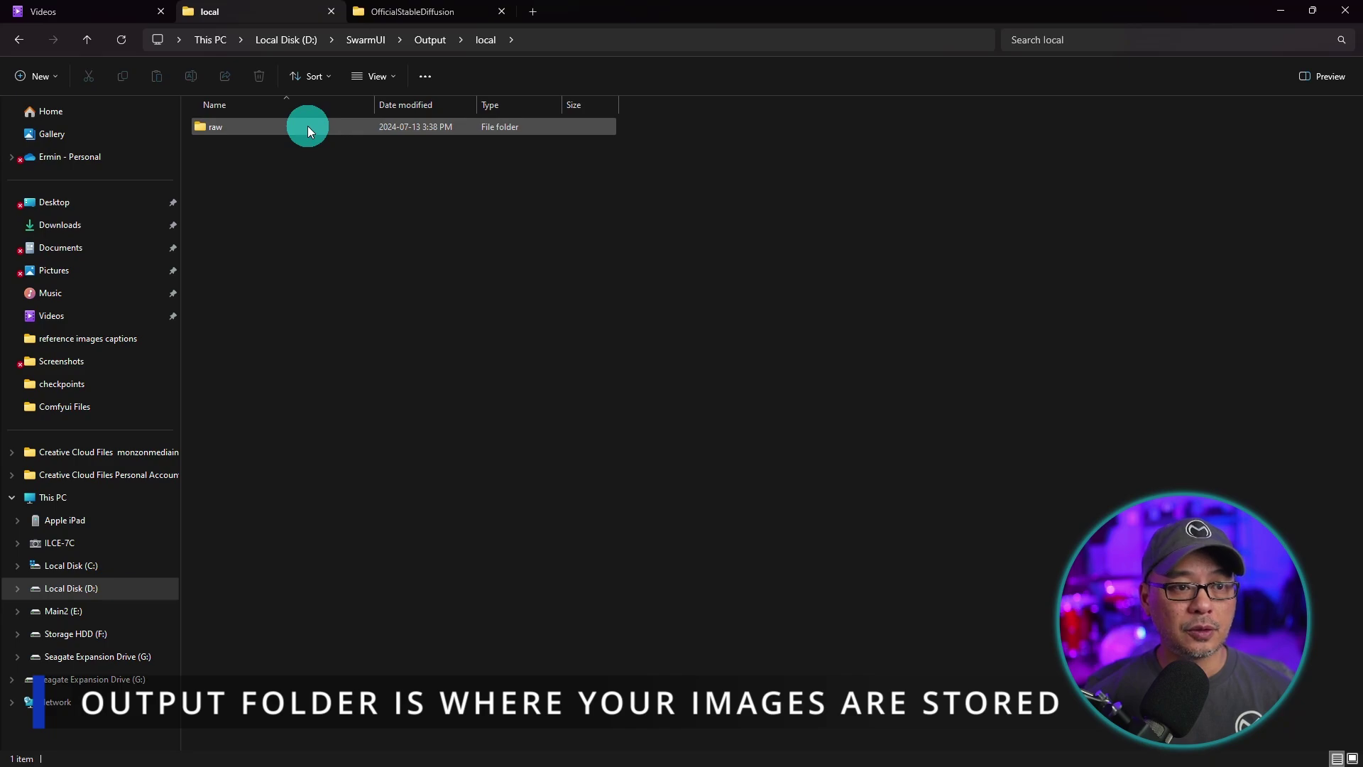
double_click(308, 128)
scroll(309, 125, up, 5)
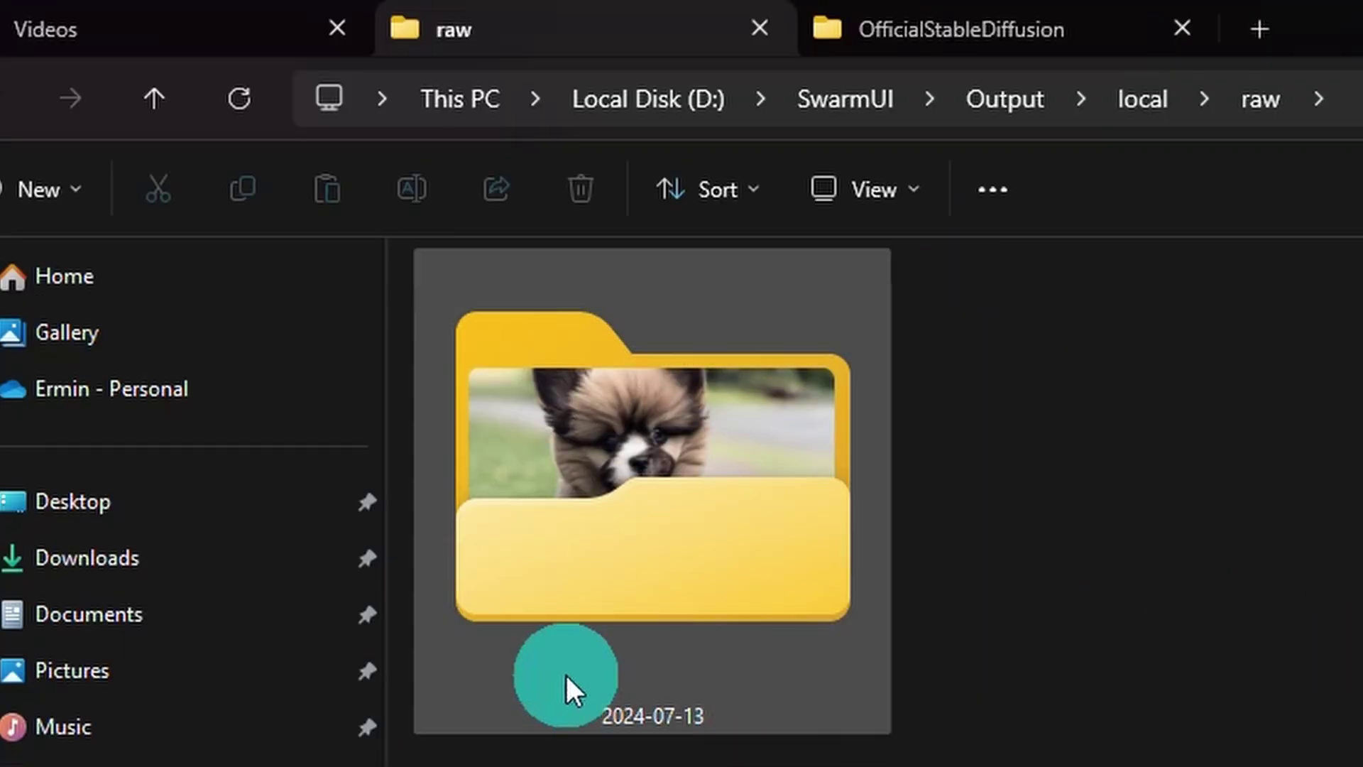
double_click(735, 504)
Select the generated cute dog images in the 2024-07-13 folder
click(657, 526)
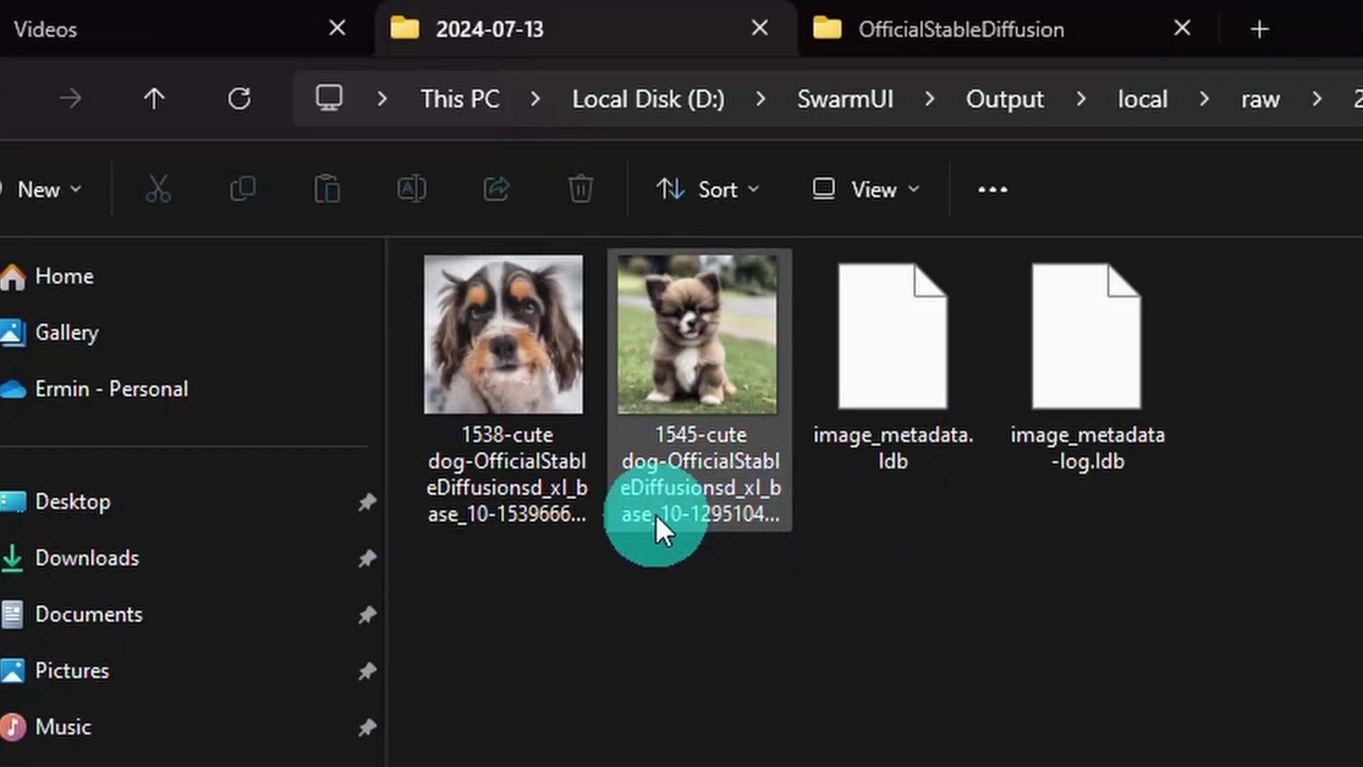
click(518, 383)
click(687, 394)
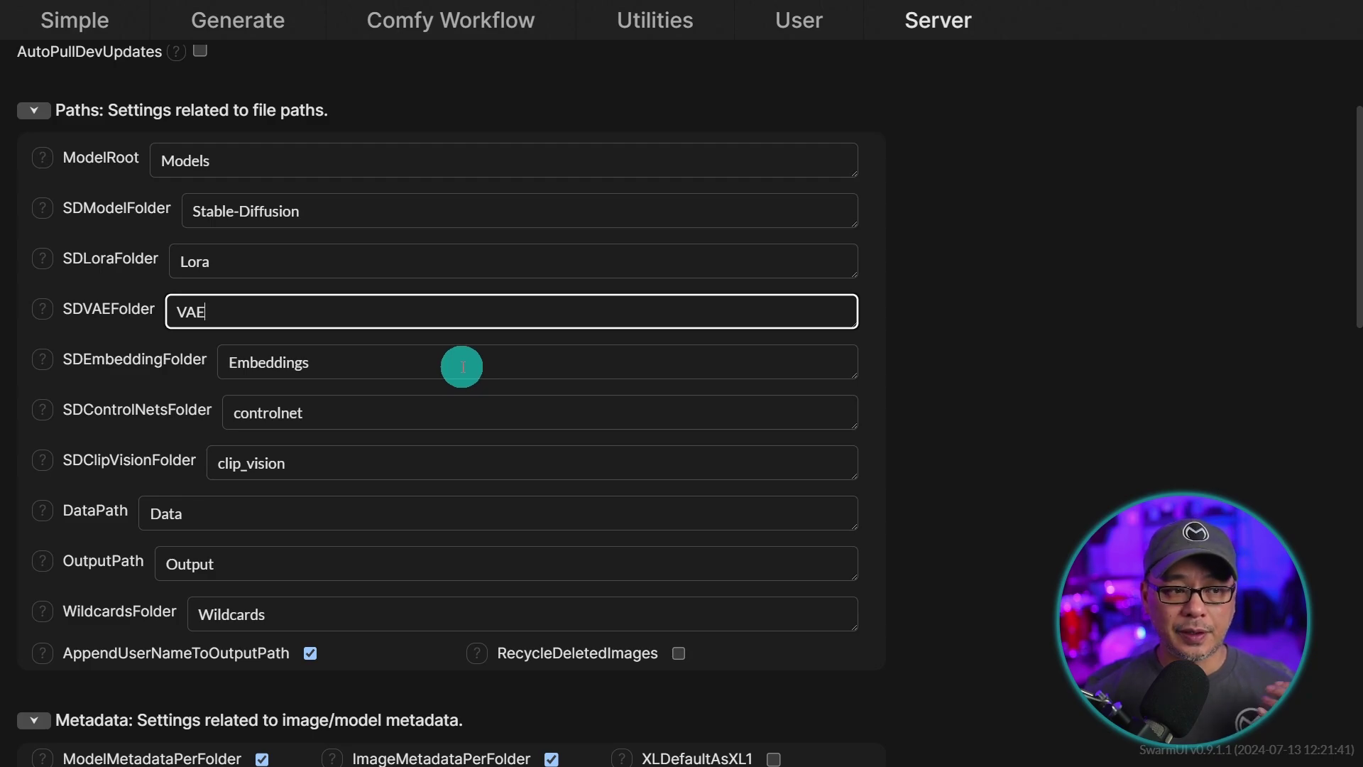
Read the SDLoraFolder help, then the ModelRoot help noting its 'Models' default
double_click(286, 310)
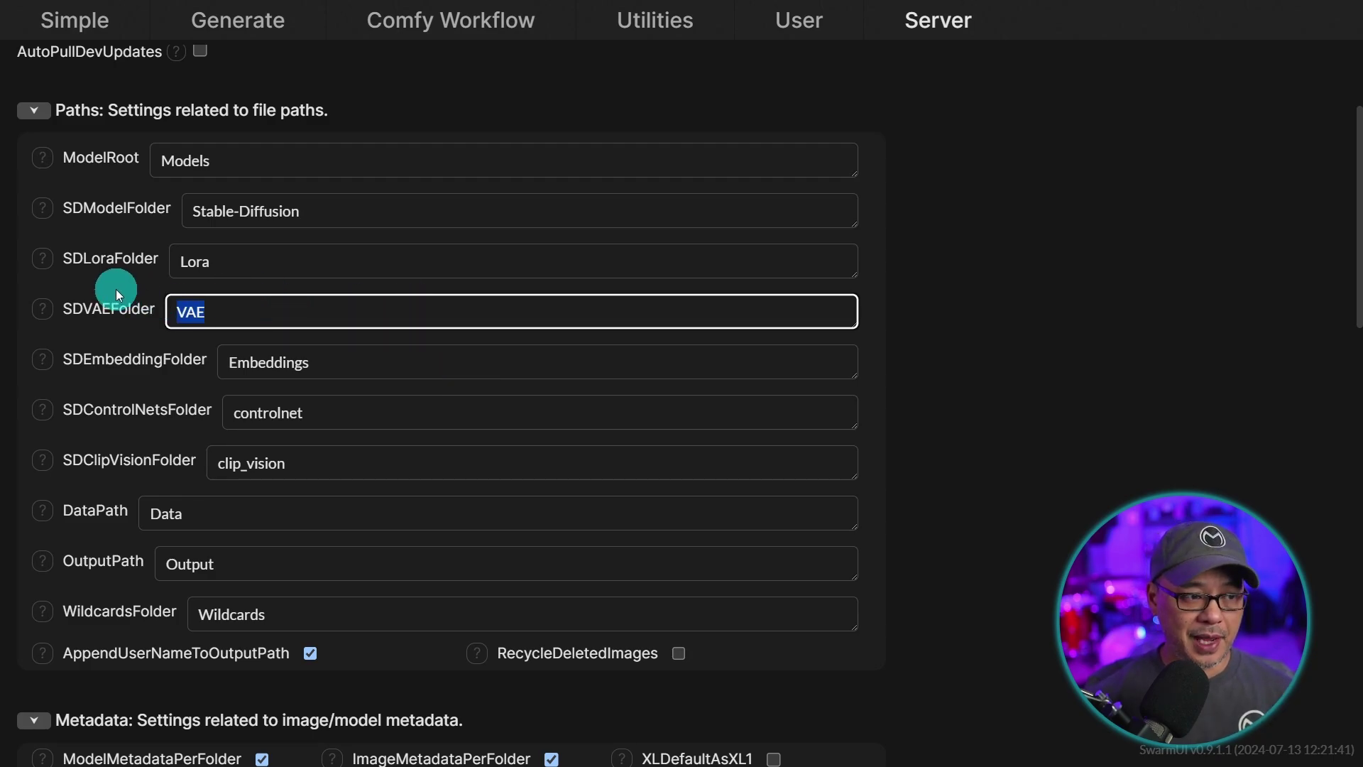
click(41, 259)
click(1069, 245)
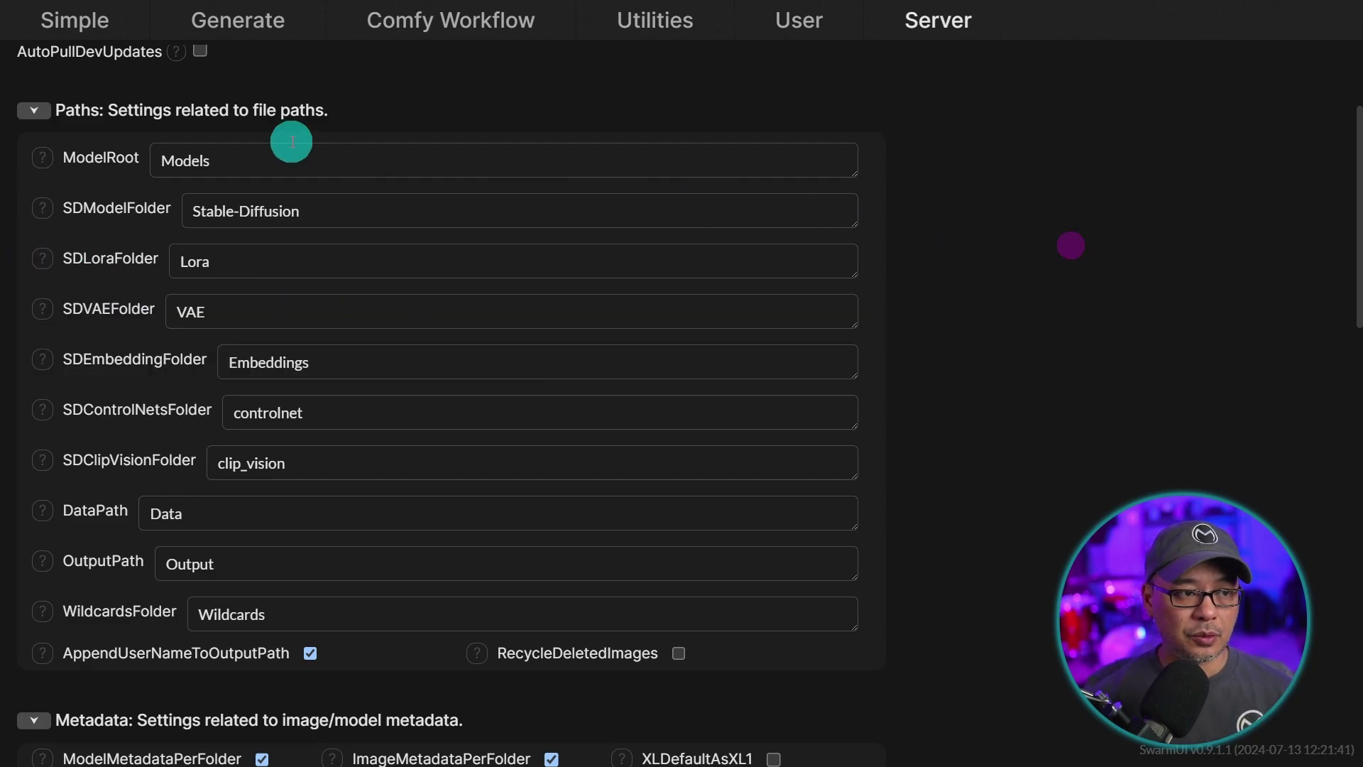
click(39, 166)
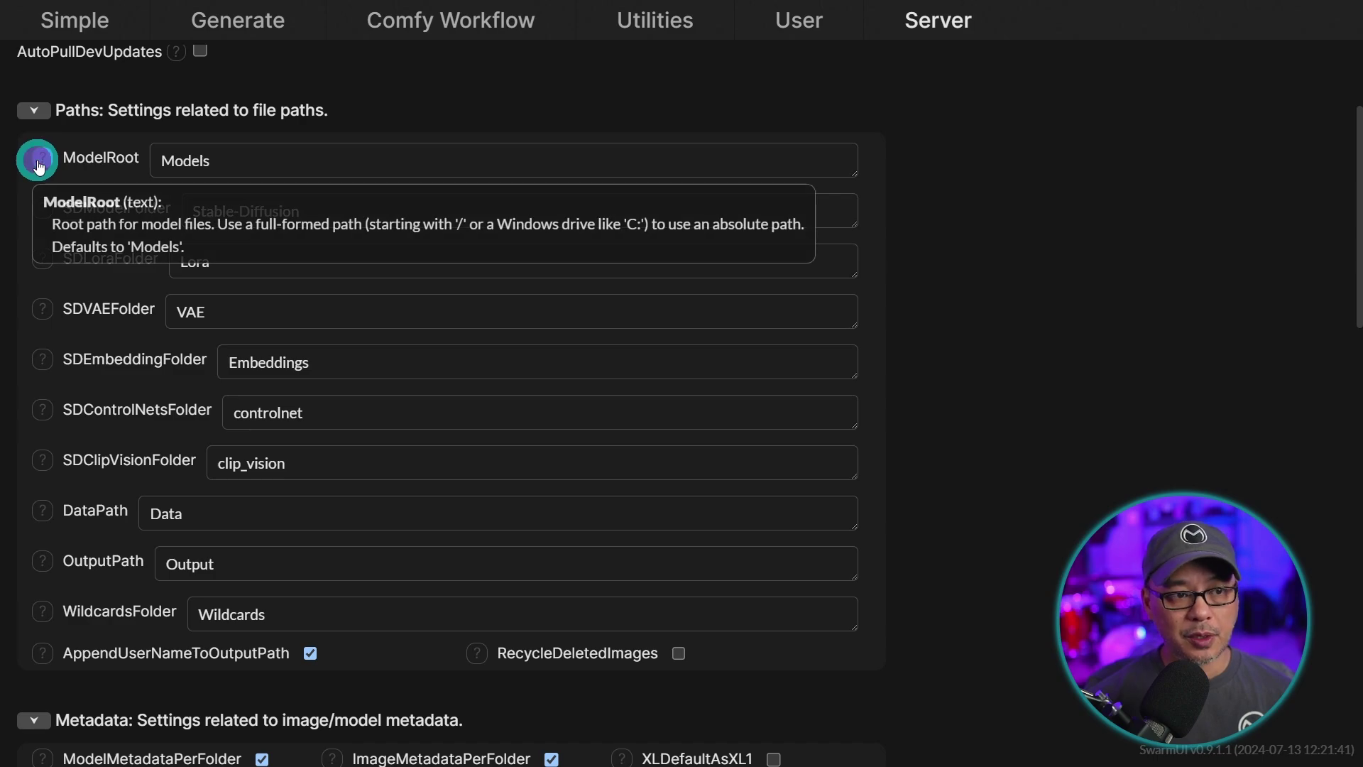